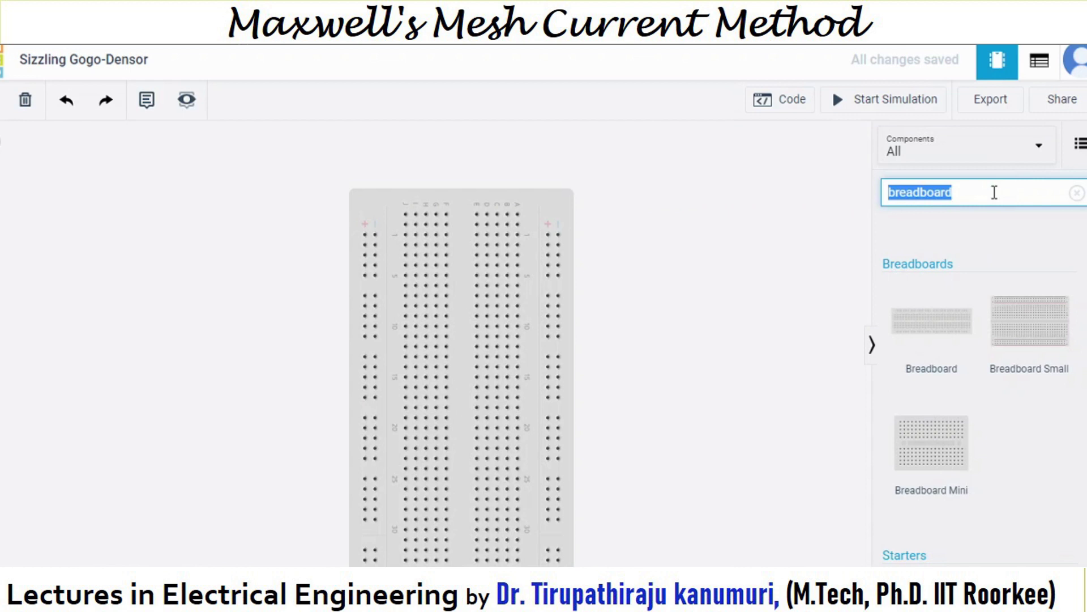
- Find a Power Supply among the voltage components, place it beside the breadboard and set its voltage to 9
{"action": "key", "text": "BackSpace"}
{"action": "type", "text": "vol"}
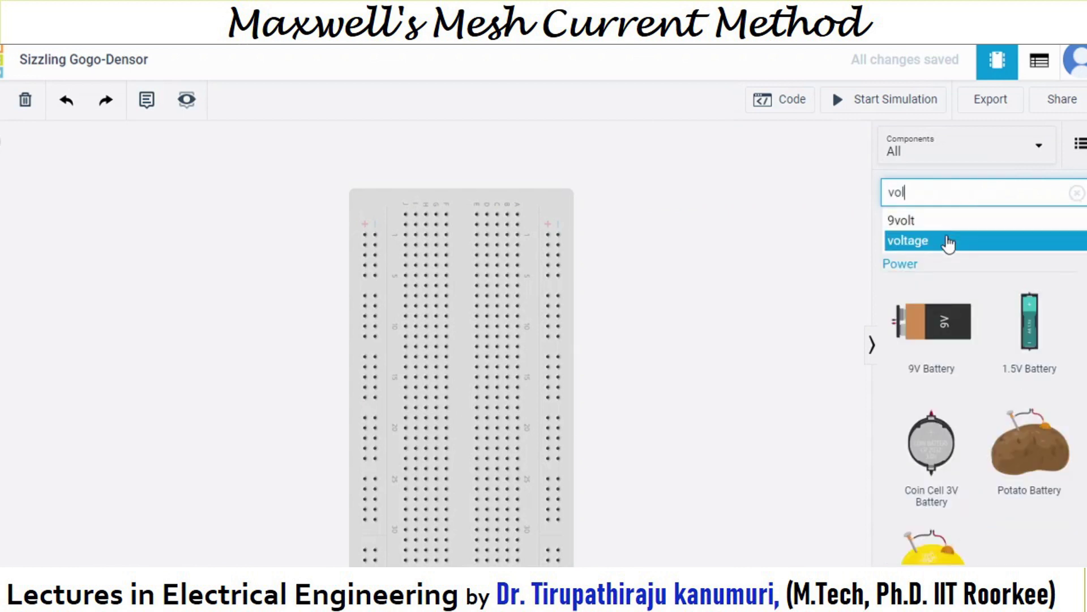
{"action": "left_click", "coordinate": [908, 241]}
{"action": "scroll", "coordinate": [1000, 382], "scroll_direction": "down", "scroll_amount": 6}
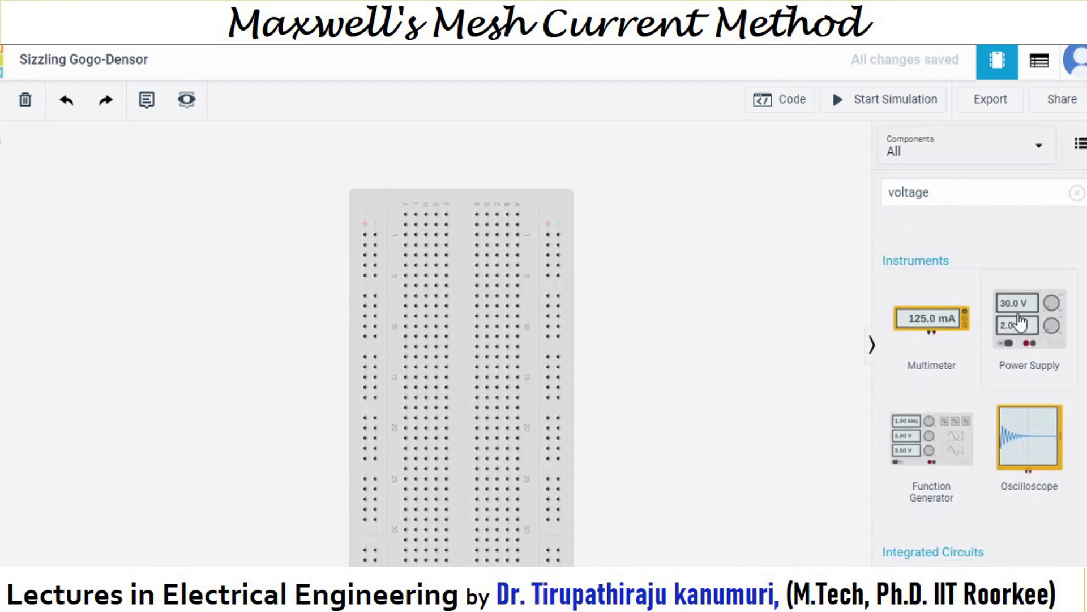
{"action": "left_click_drag", "start_coordinate": [1019, 323], "coordinate": [180, 266]}
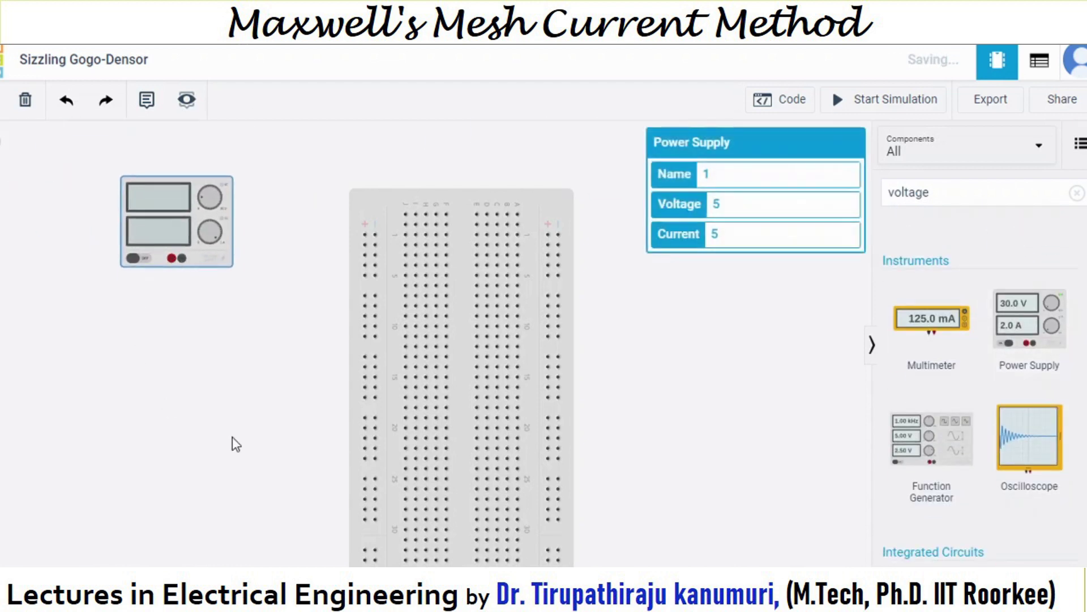
{"action": "left_click_drag", "start_coordinate": [731, 205], "coordinate": [703, 209]}
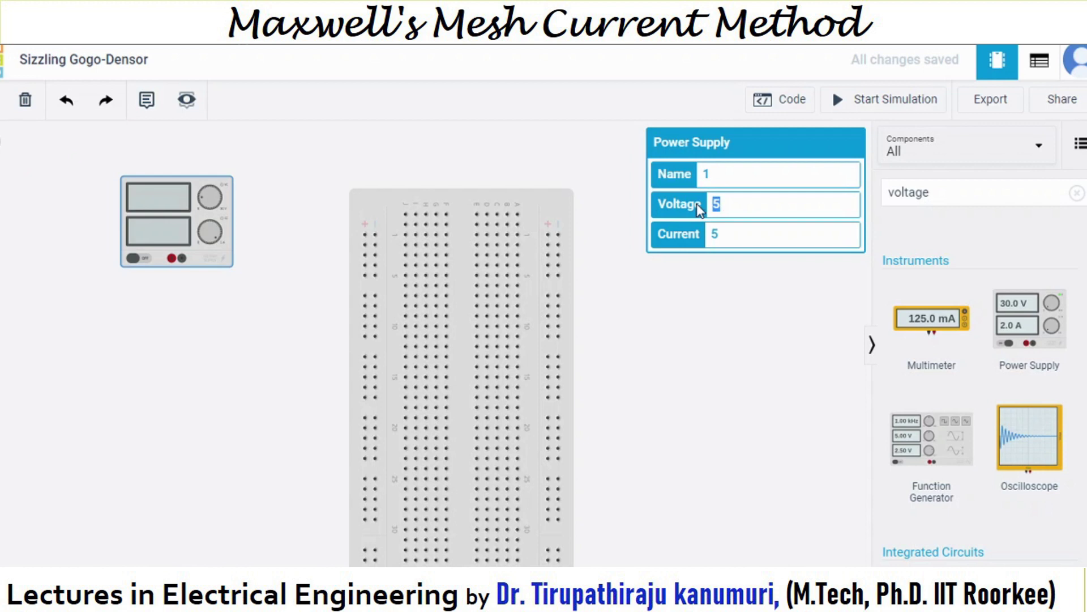
{"action": "left_click", "coordinate": [268, 306]}
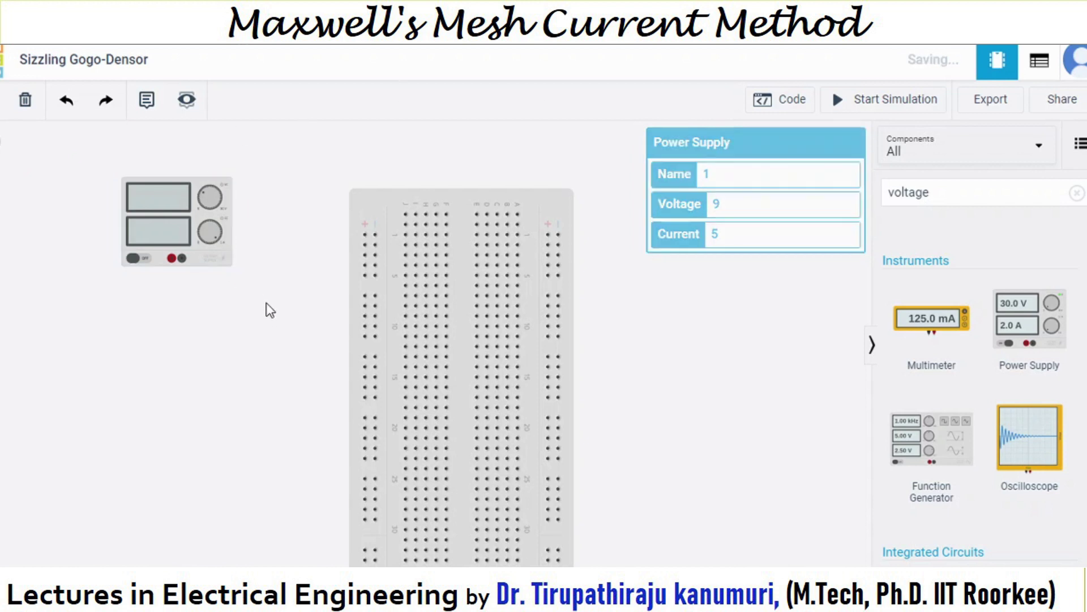
- Wire the power supply's negative terminal to the breadboard's right negative rail and positive terminal to the left positive rail, and shift the supply closer to the board
{"action": "left_click", "coordinate": [183, 259]}
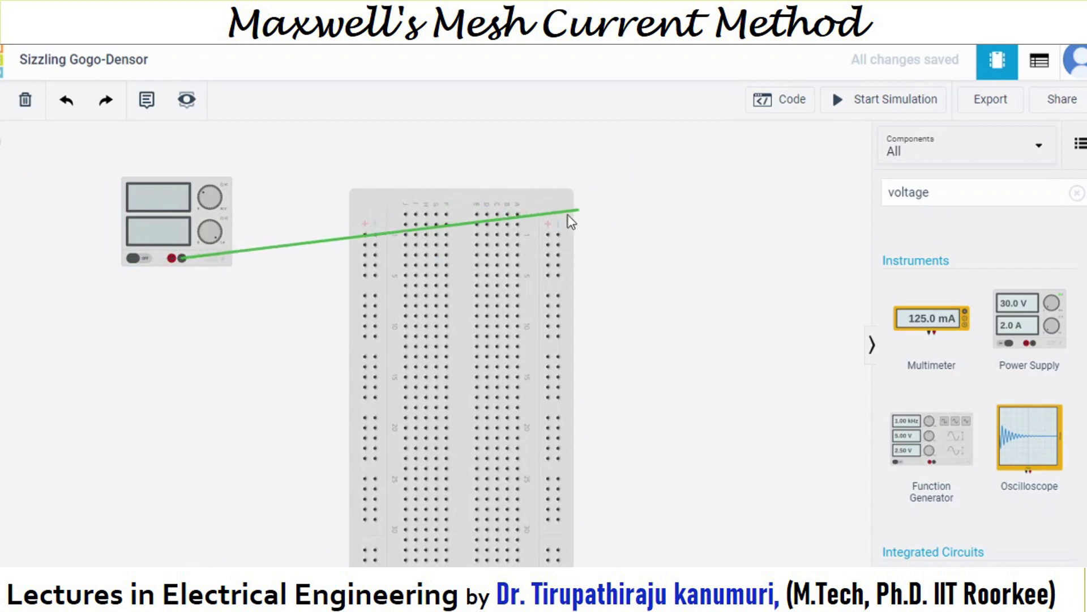
{"action": "left_click", "coordinate": [557, 234]}
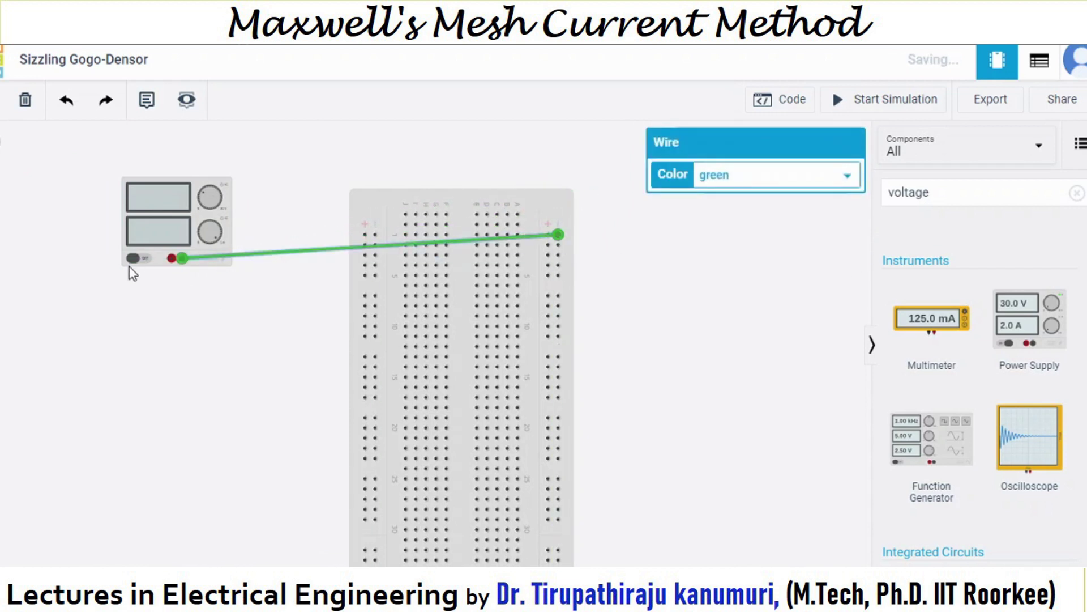
{"action": "left_click", "coordinate": [172, 258]}
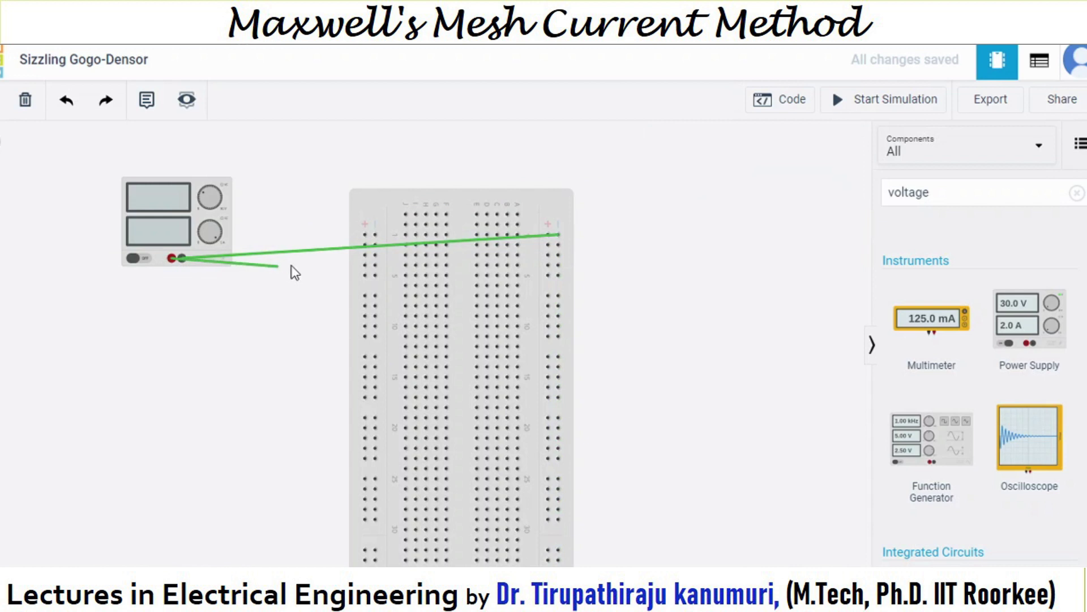
{"action": "left_click", "coordinate": [365, 255]}
{"action": "left_click_drag", "start_coordinate": [197, 184], "coordinate": [253, 145]}
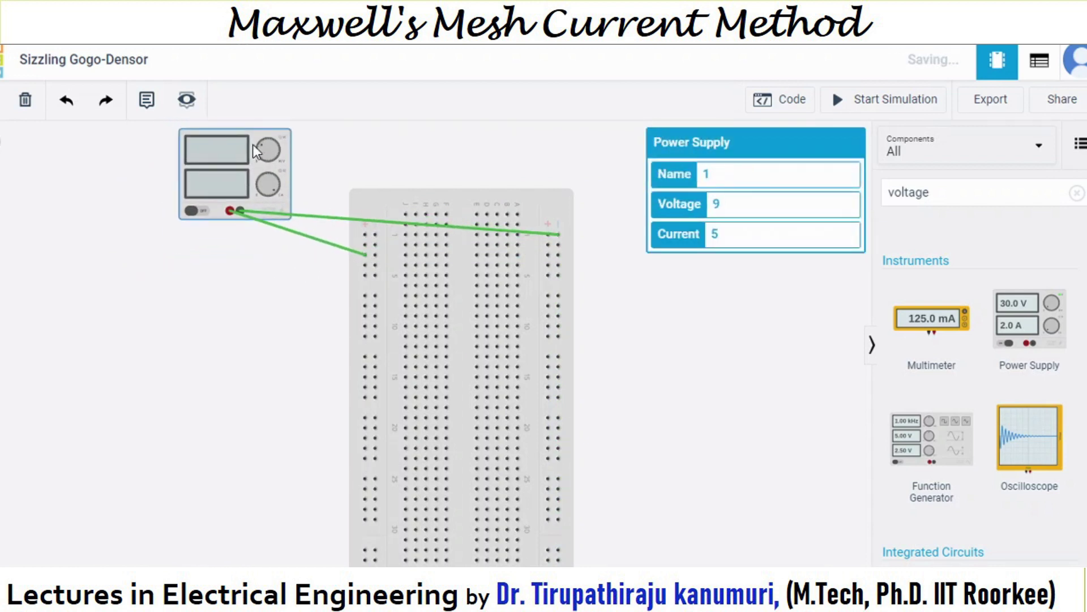
{"action": "left_click", "coordinate": [706, 352]}
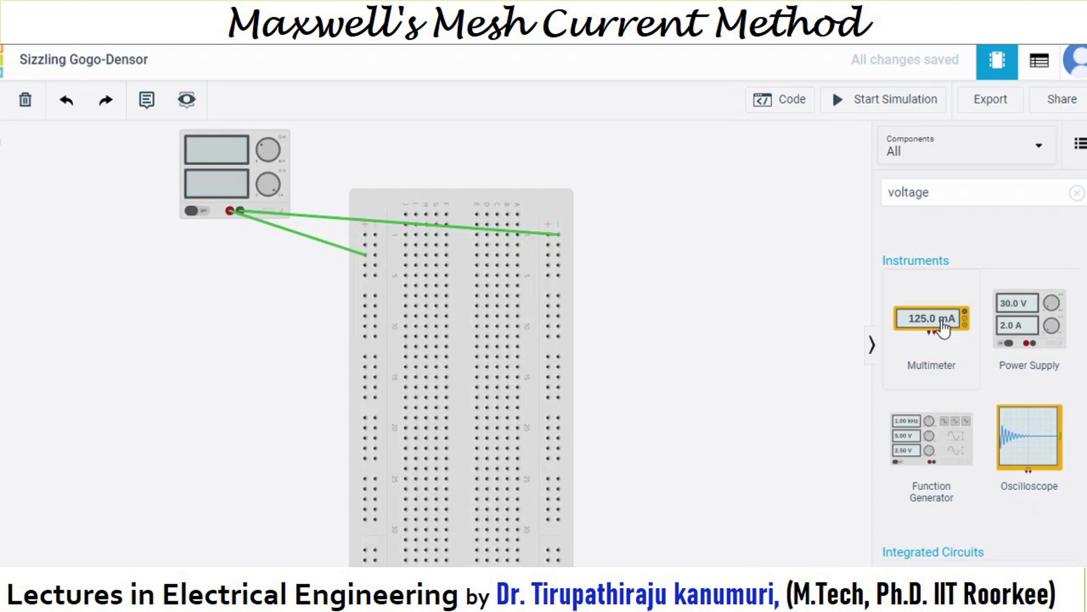
- Place a multimeter to the left of the breadboard, below the power supply, and set its mode to Amperage
{"action": "left_click_drag", "start_coordinate": [943, 327], "coordinate": [124, 325]}
{"action": "left_click", "coordinate": [832, 206]}
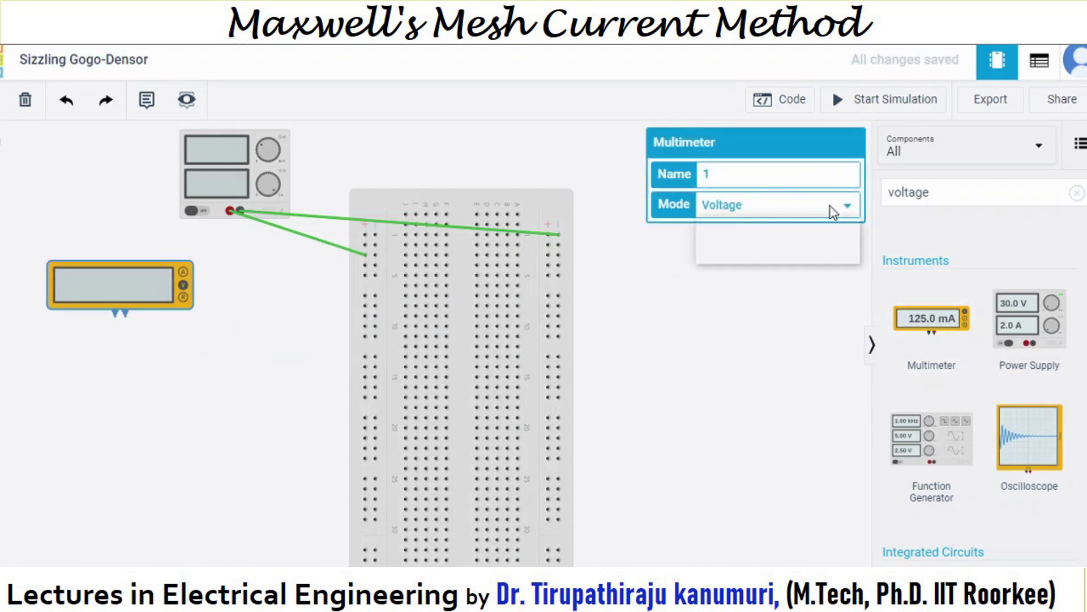
{"action": "left_click", "coordinate": [745, 226]}
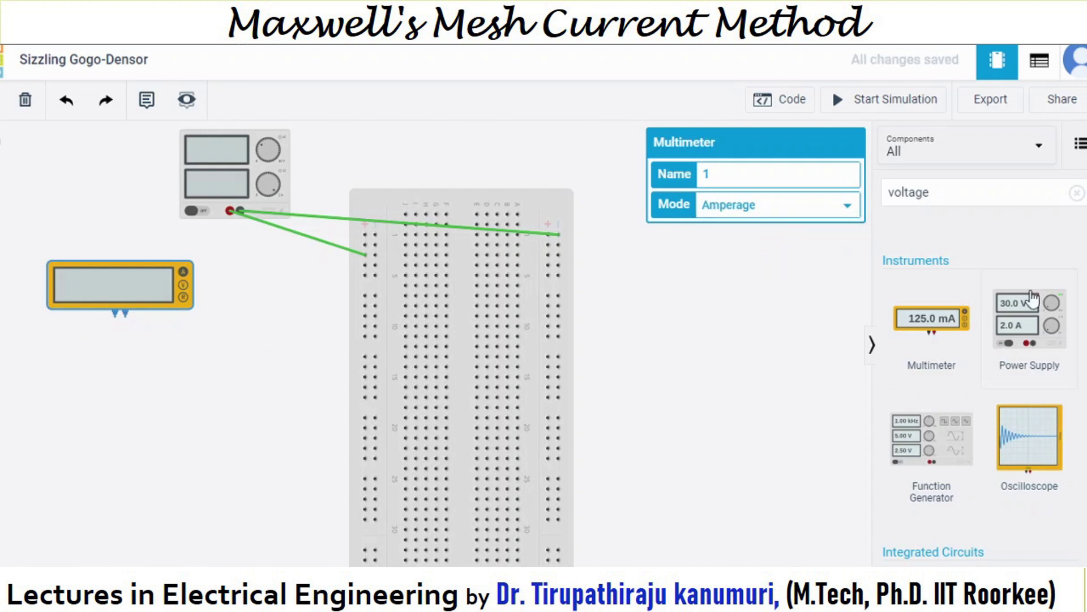
- Place a second multimeter to the right of the breadboard and set its mode to Amperage
{"action": "left_click_drag", "start_coordinate": [954, 322], "coordinate": [718, 306]}
{"action": "left_click", "coordinate": [774, 206]}
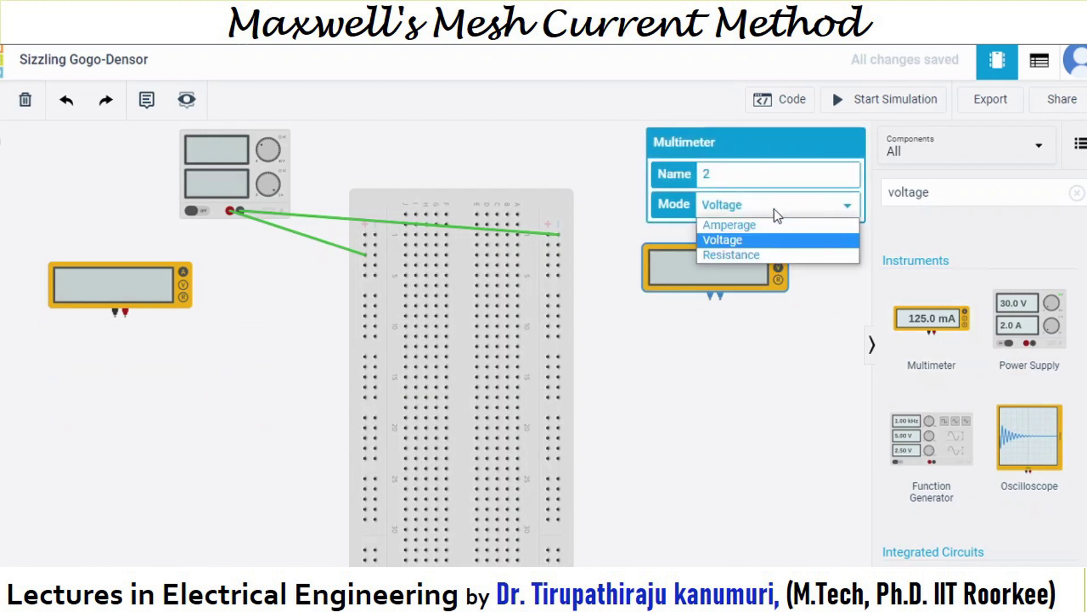
{"action": "left_click", "coordinate": [745, 230]}
- Place a third multimeter below the second one, right of the breadboard, and set its mode to Amperage
{"action": "left_click_drag", "start_coordinate": [951, 334], "coordinate": [739, 428]}
{"action": "left_click", "coordinate": [833, 207]}
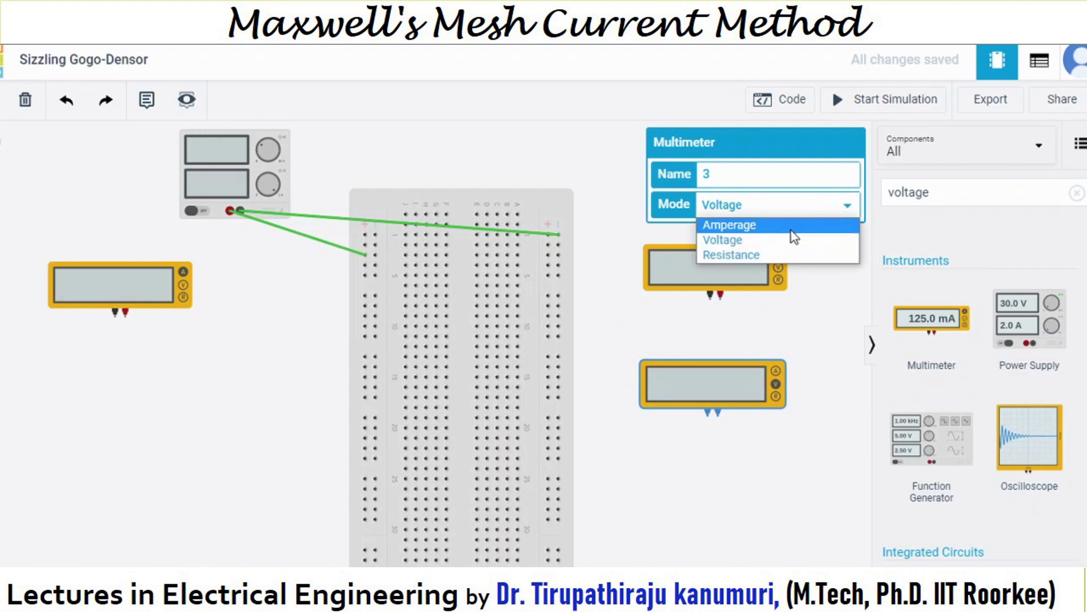
{"action": "left_click", "coordinate": [787, 226]}
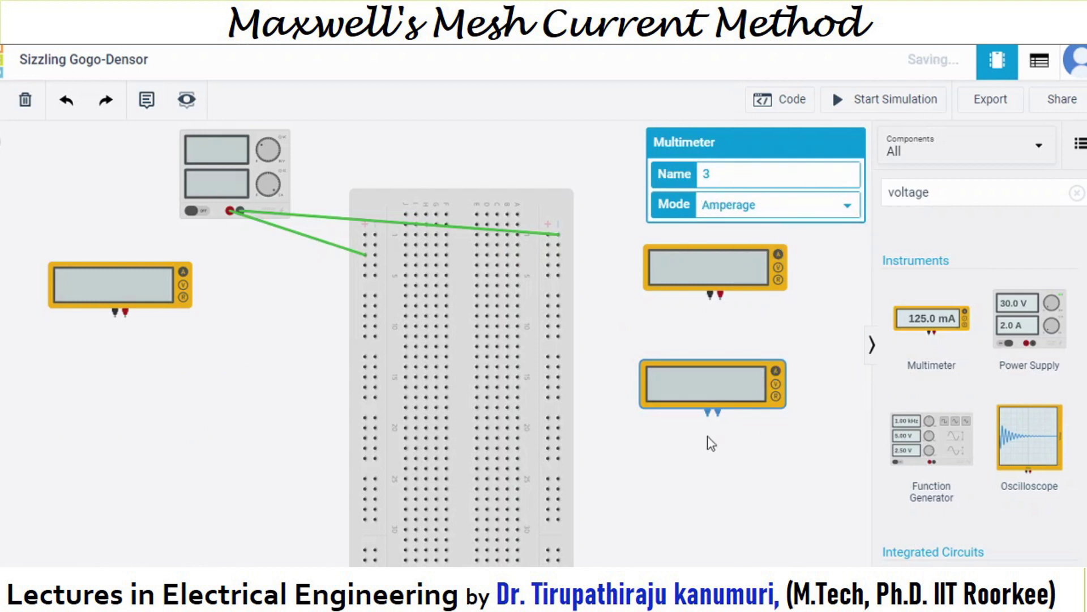
{"action": "left_click", "coordinate": [796, 469]}
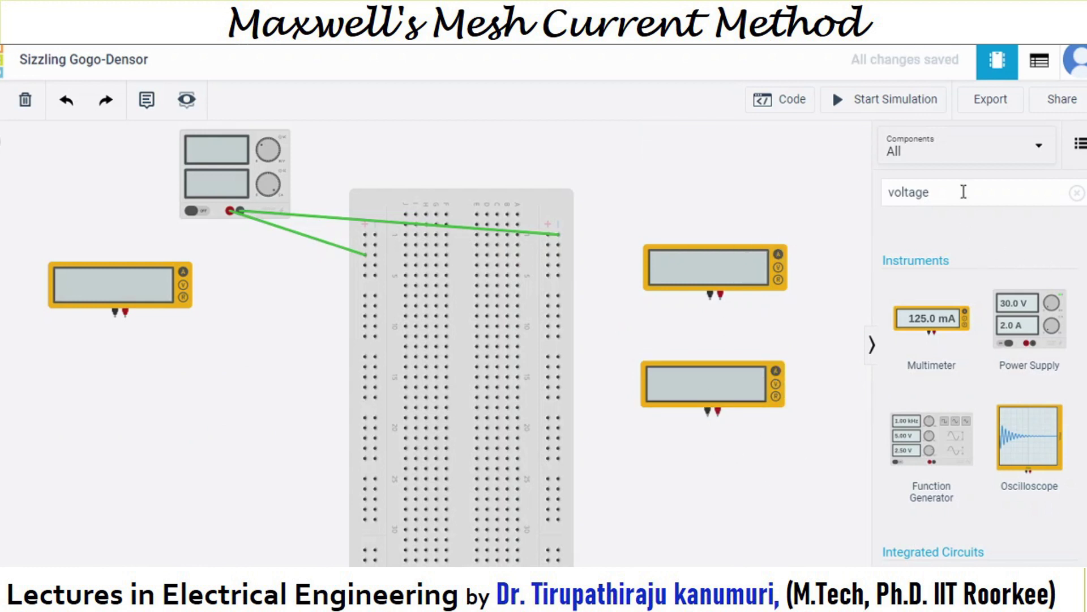
- Clear the component search and place a resistor vertically in breadboard column H, spanning rows 5 to 9
{"action": "left_click_drag", "start_coordinate": [959, 192], "coordinate": [855, 195]}
{"action": "left_click", "coordinate": [848, 200]}
{"action": "left_click", "coordinate": [991, 192]}
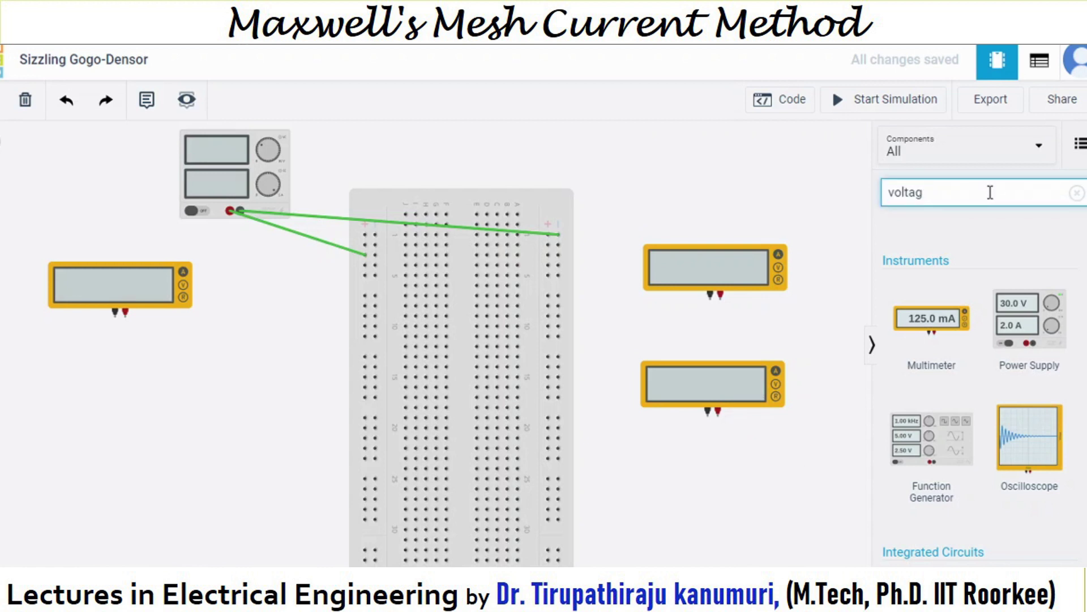
{"action": "key", "text": "BackSpace"}
{"action": "key", "text": "BackSpace"}
{"action": "key", "text": "BackSpace"}
{"action": "key", "text": "BackSpace"}
{"action": "key", "text": "BackSpace"}
{"action": "key", "text": "BackSpace"}
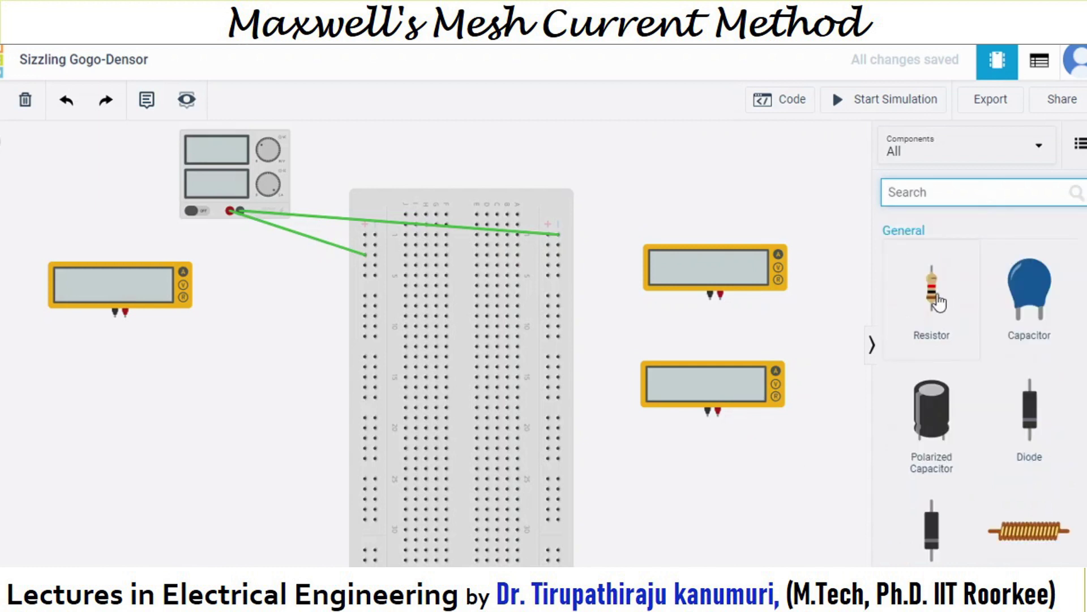
{"action": "left_click_drag", "start_coordinate": [937, 303], "coordinate": [426, 320]}
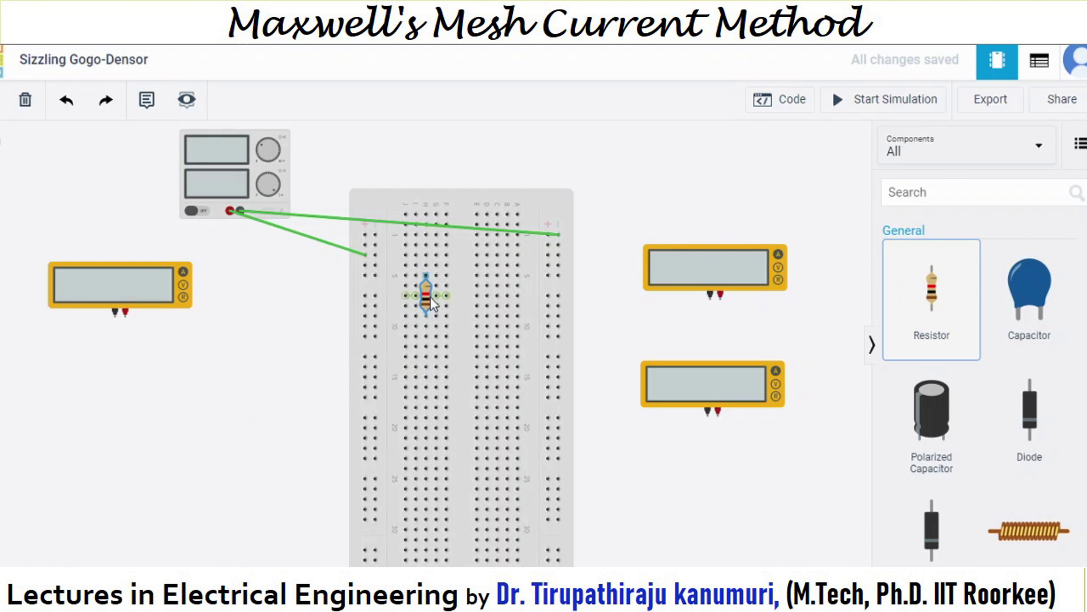
{"action": "left_click_drag", "start_coordinate": [431, 297], "coordinate": [431, 296]}
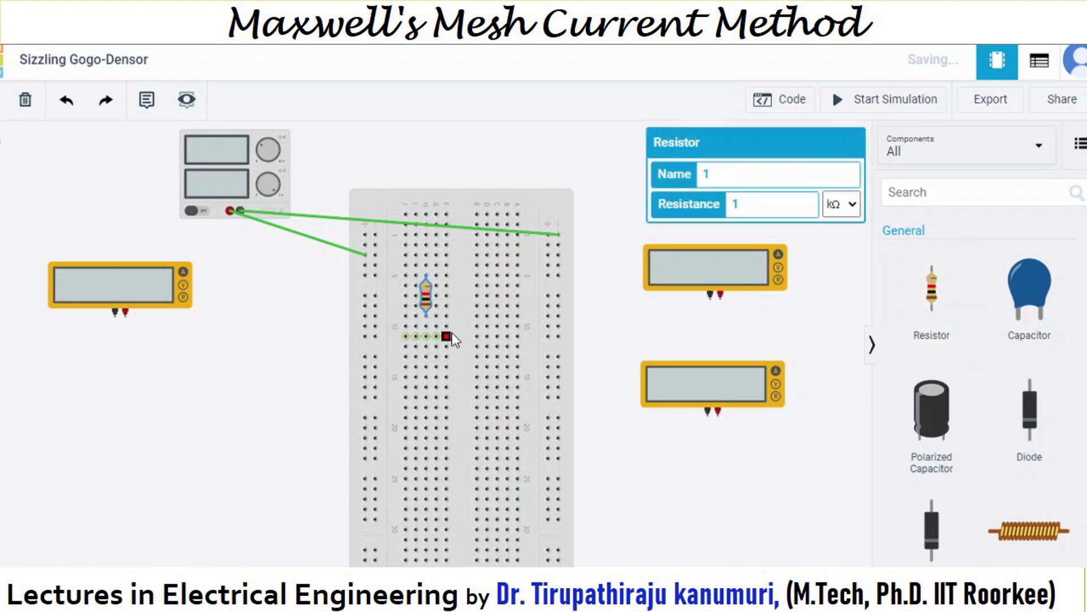
- Set the resistance of the first resistor to 10 Ω
{"action": "left_click", "coordinate": [854, 205]}
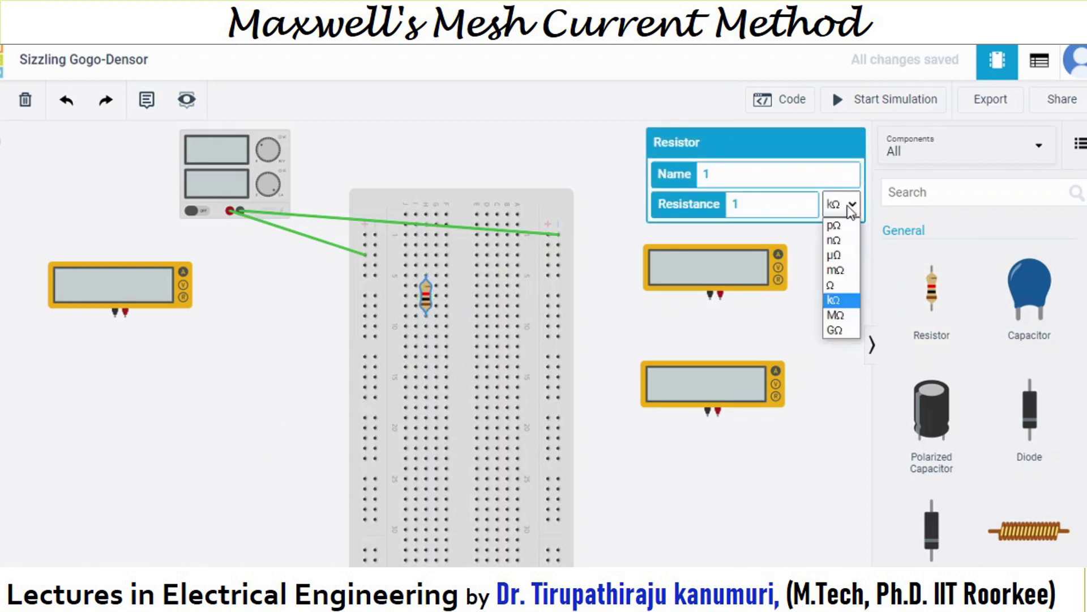
{"action": "left_click", "coordinate": [833, 282]}
{"action": "left_click", "coordinate": [772, 205]}
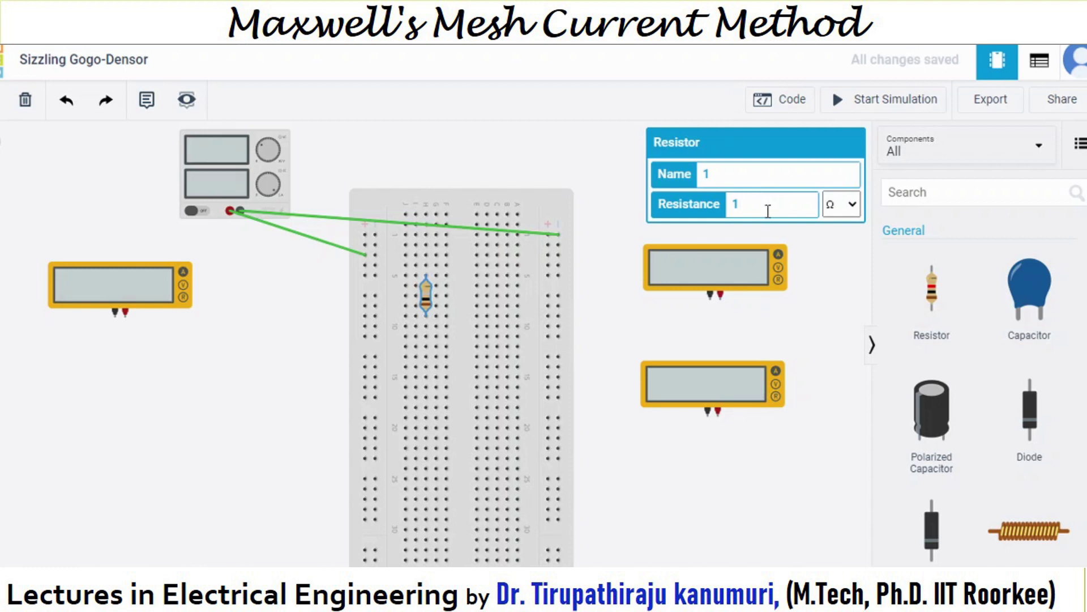
{"action": "type", "text": "0"}
{"action": "left_click", "coordinate": [294, 363]}
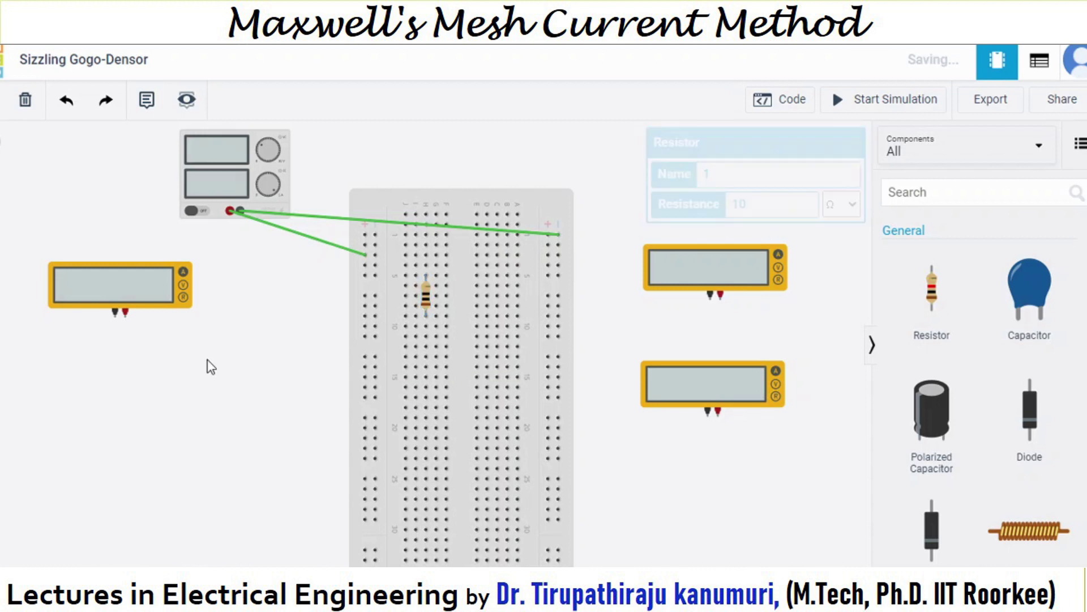
- Wire the left multimeter's positive probe to hole I9 beside the resistor's lower end and its negative probe to hole J12
{"action": "left_click", "coordinate": [126, 316]}
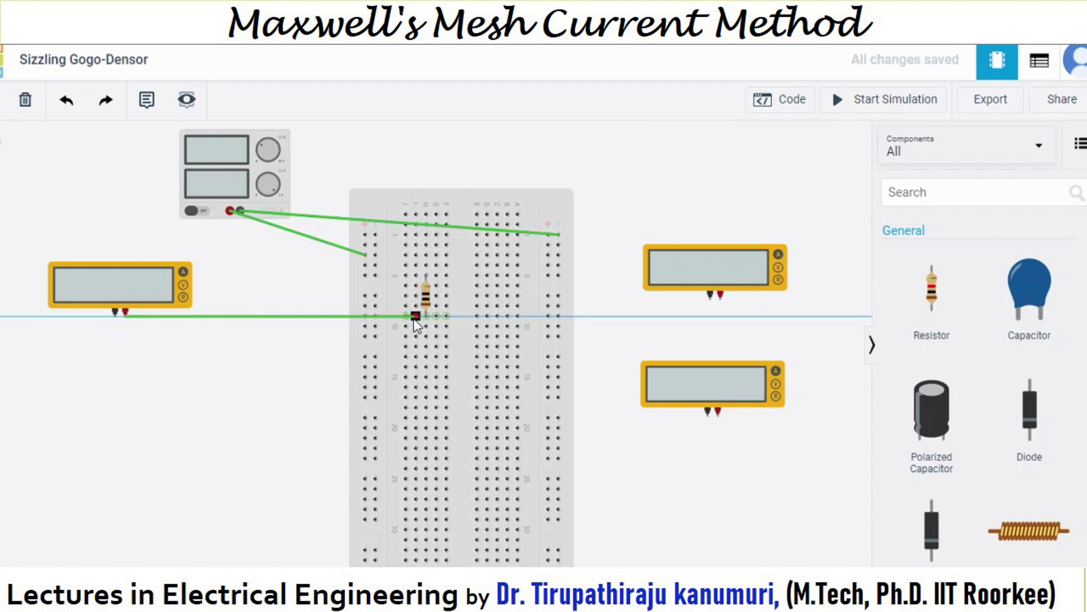
{"action": "left_click", "coordinate": [414, 316]}
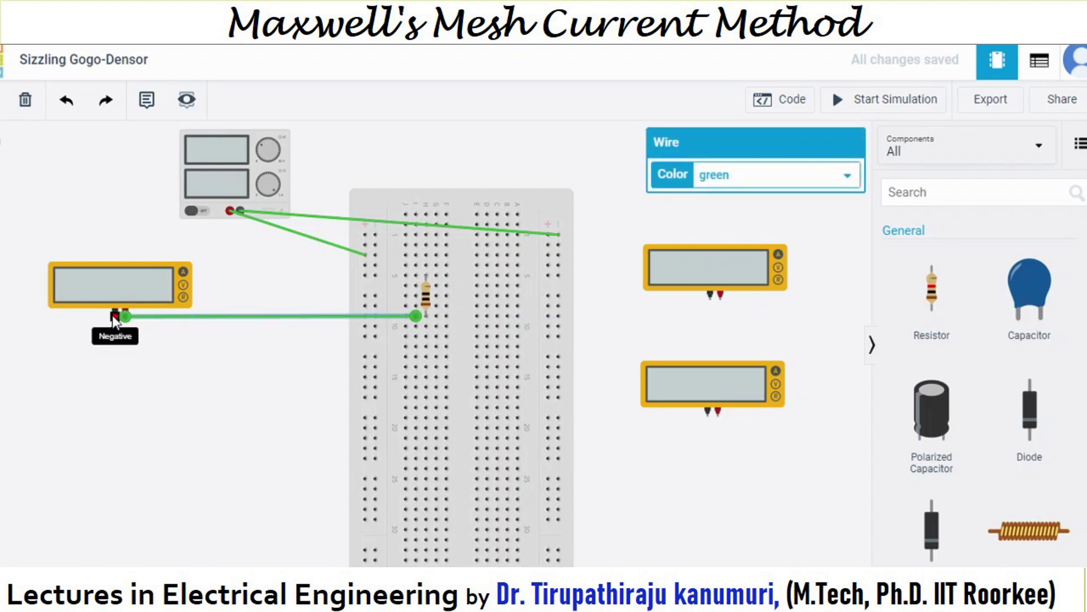
{"action": "left_click", "coordinate": [115, 312]}
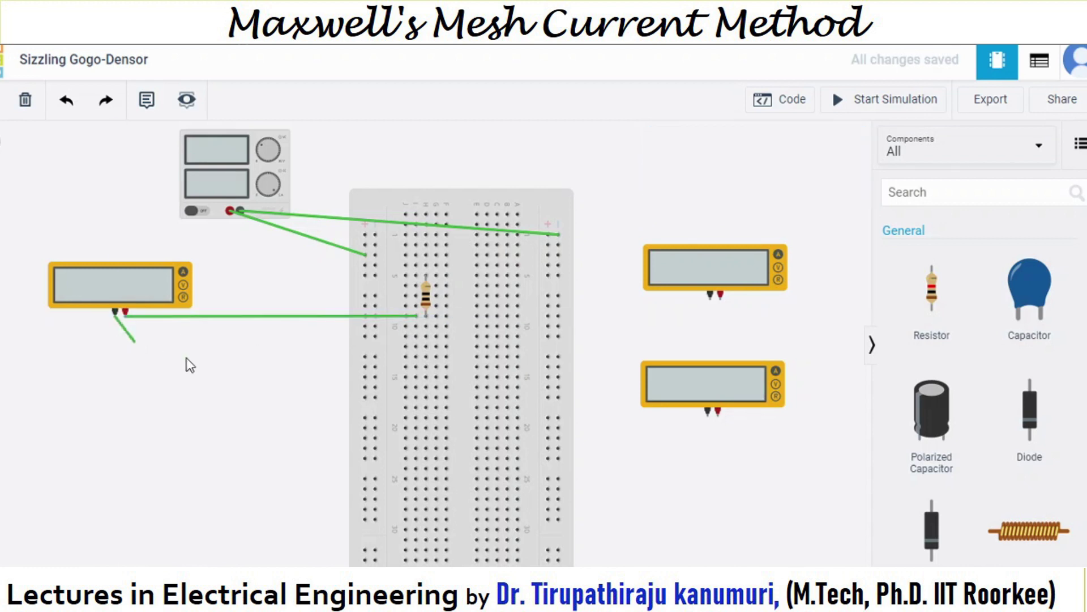
{"action": "left_click", "coordinate": [406, 348]}
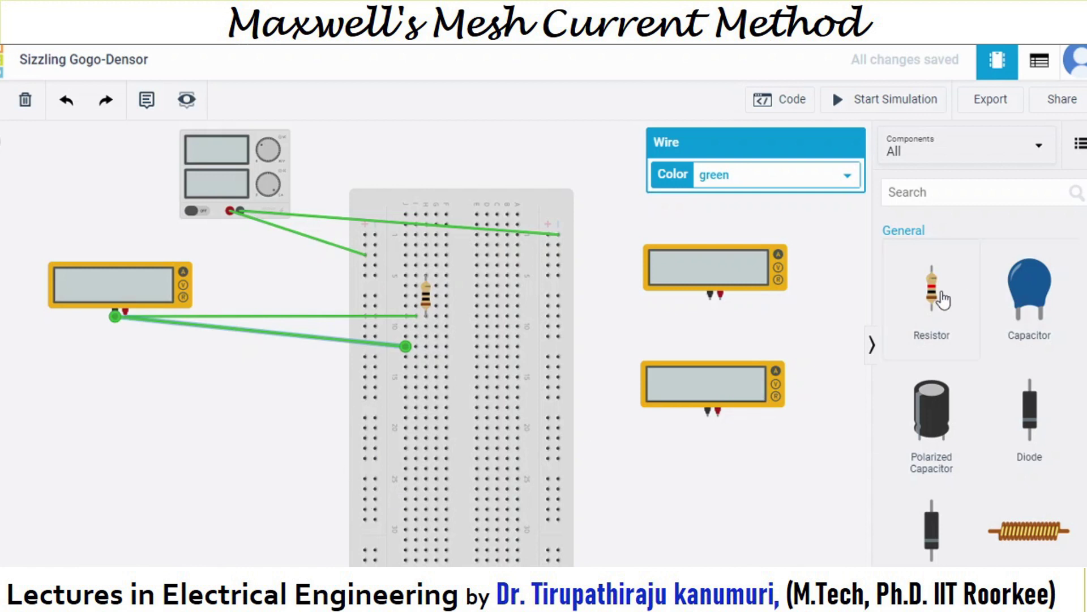
- Place a second resistor in column H from row 12 to 16 and set its resistance to 10 Ω
{"action": "left_click_drag", "start_coordinate": [934, 292], "coordinate": [419, 369]}
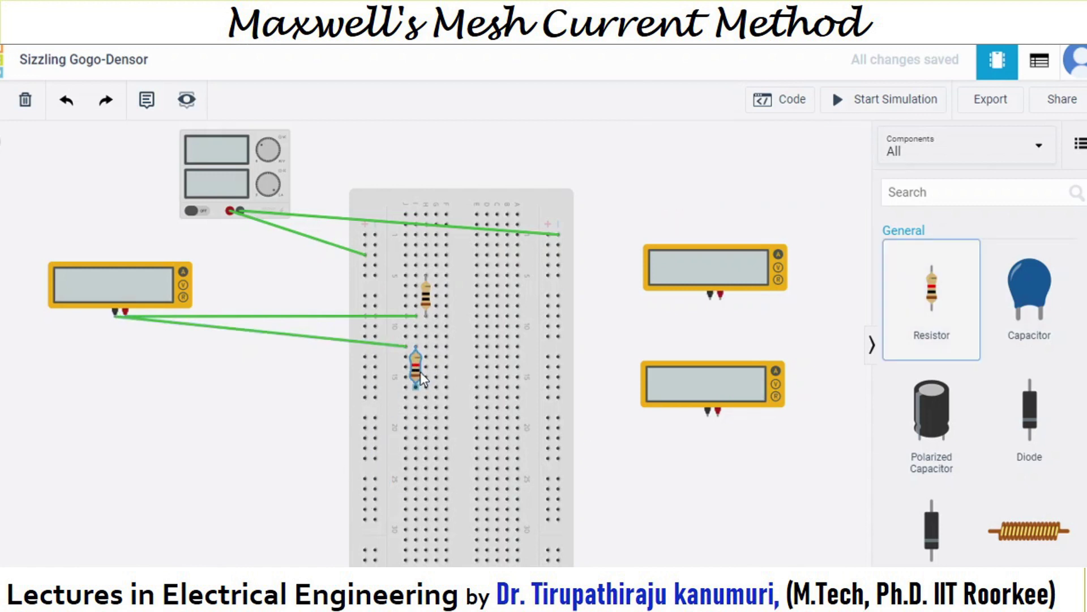
{"action": "left_click", "coordinate": [429, 370]}
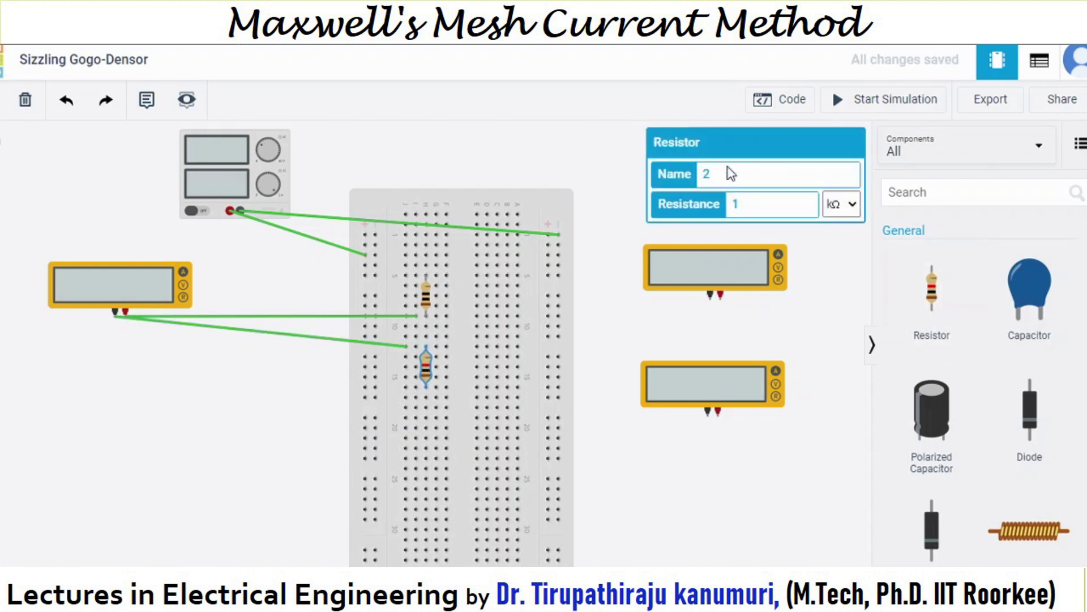
{"action": "left_click", "coordinate": [774, 203]}
{"action": "type", "text": "0"}
{"action": "left_click", "coordinate": [841, 204]}
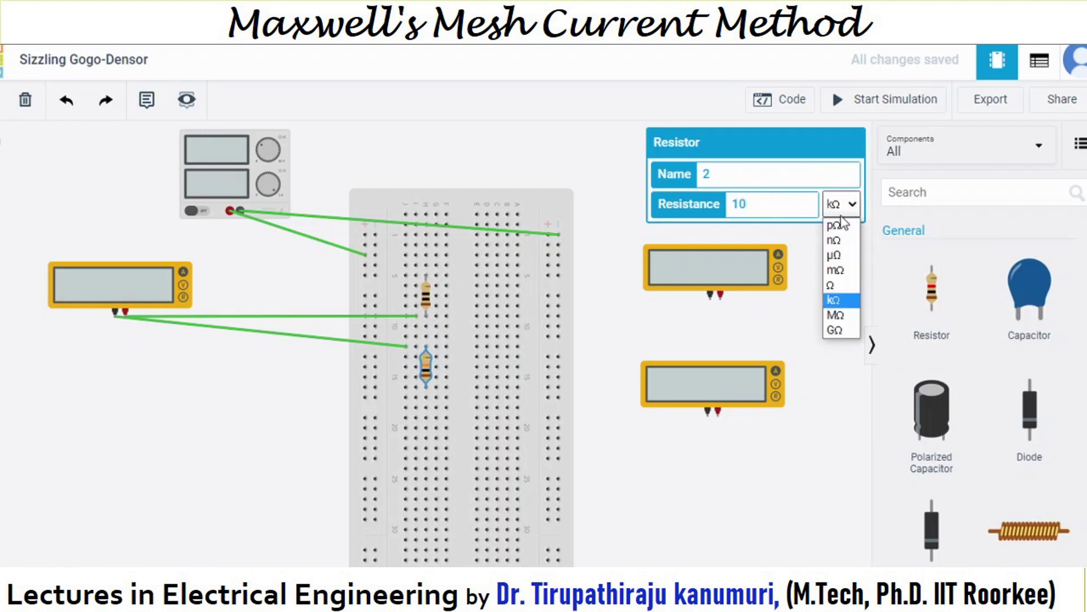
{"action": "left_click", "coordinate": [843, 285]}
{"action": "left_click", "coordinate": [624, 437]}
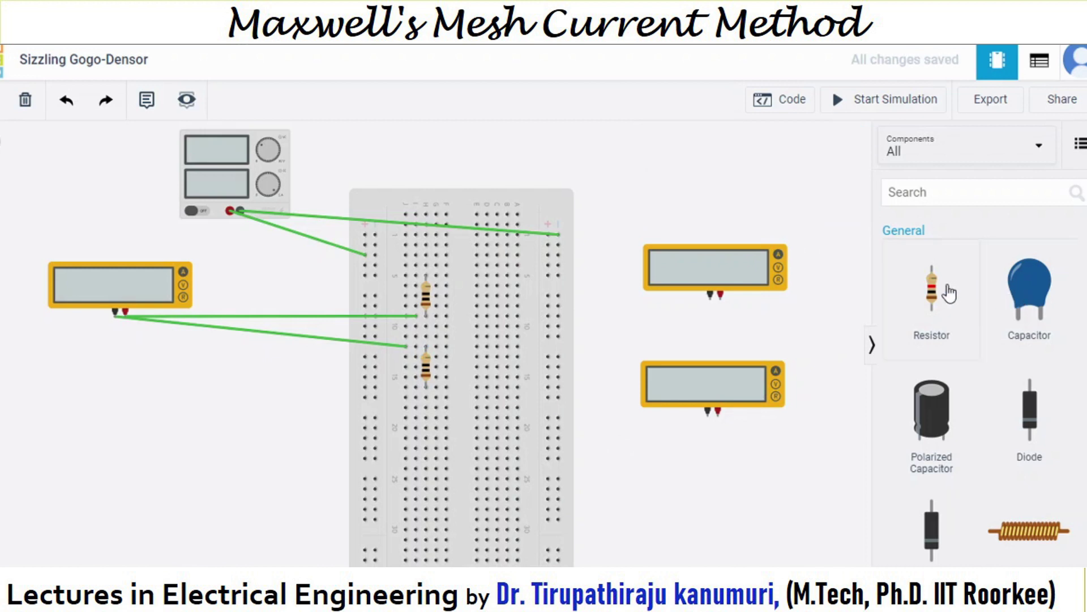
- Place a third resistor in column C from row 12 to 16 and set its resistance to 10 Ω
{"action": "left_click_drag", "start_coordinate": [944, 292], "coordinate": [493, 381]}
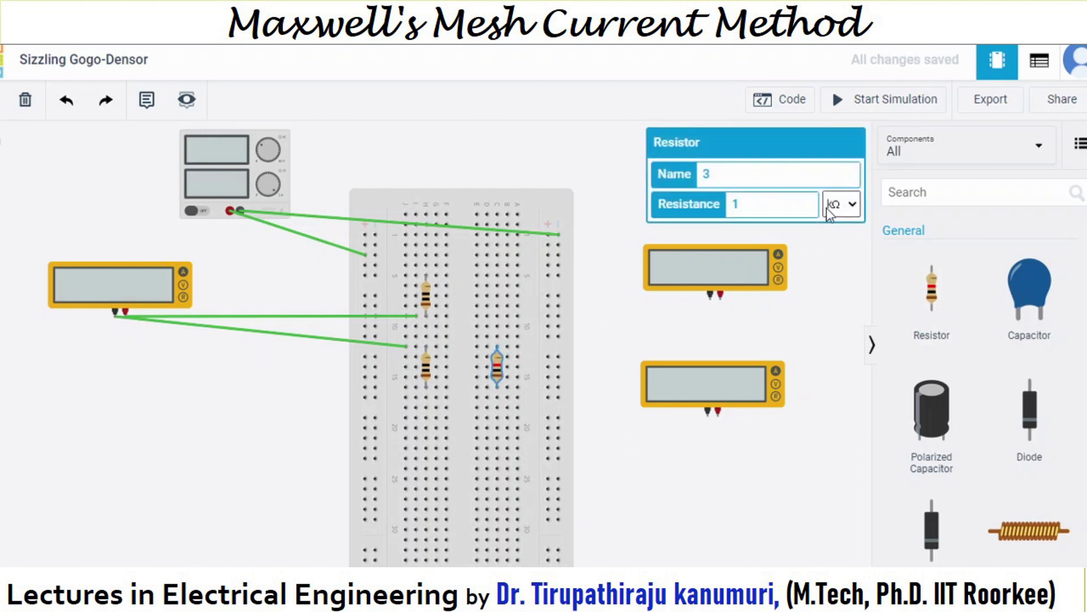
{"action": "left_click", "coordinate": [834, 205]}
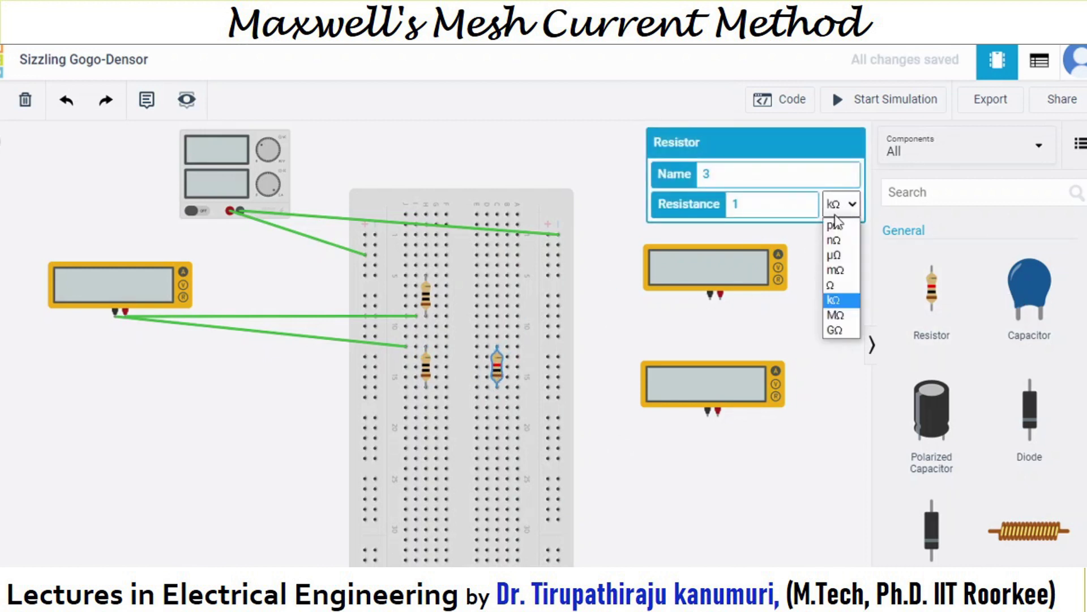
{"action": "left_click", "coordinate": [832, 285]}
{"action": "left_click", "coordinate": [771, 213]}
{"action": "type", "text": "0"}
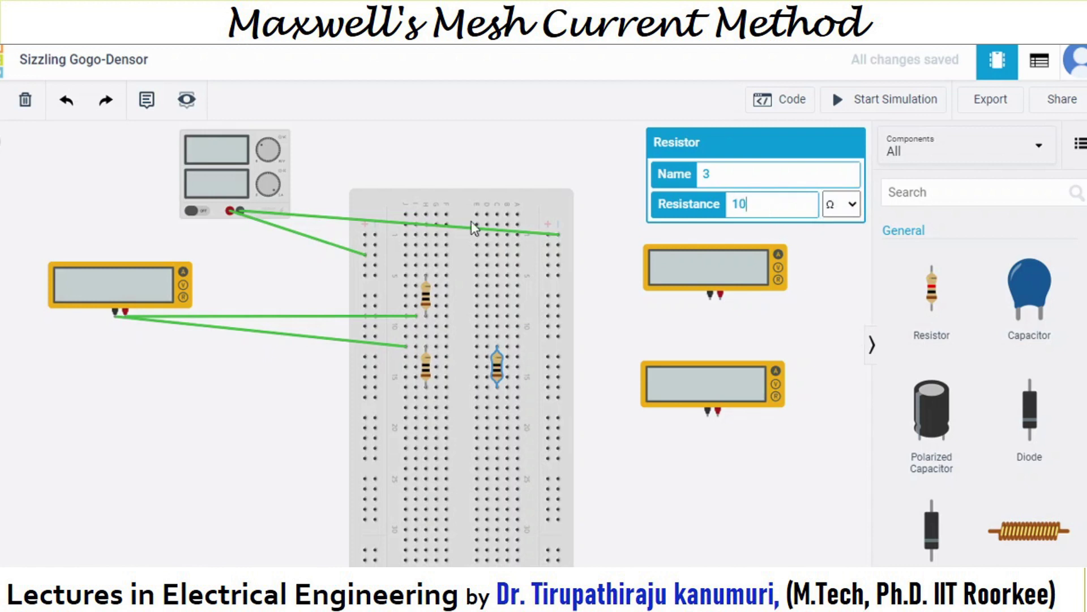
{"action": "left_click", "coordinate": [823, 293]}
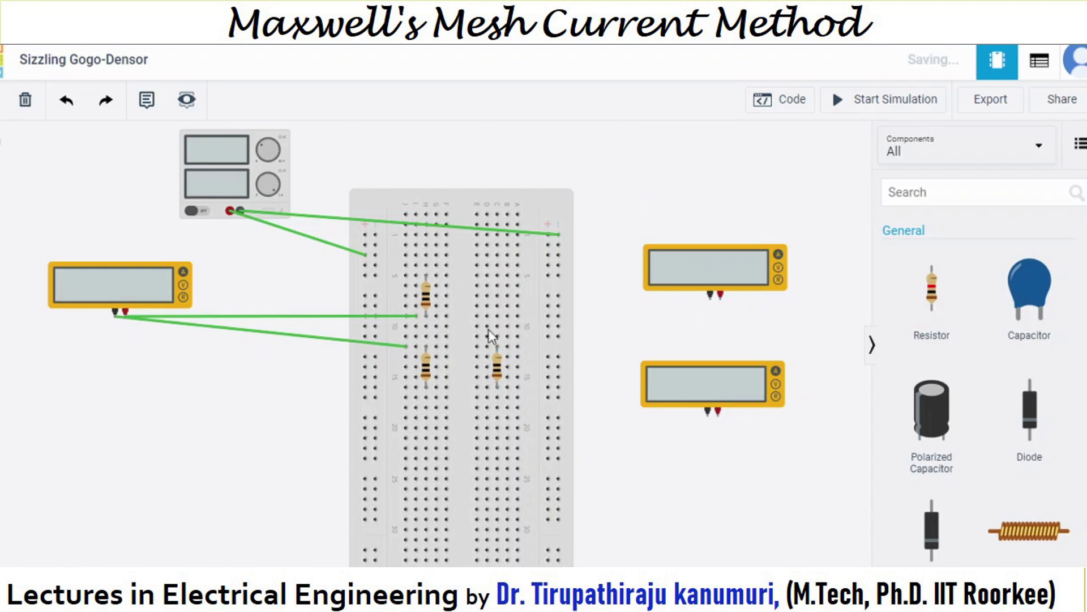
- Wire the upper-right multimeter's positive probe to hole G12 and its negative probe to hole A12
{"action": "left_click", "coordinate": [437, 347]}
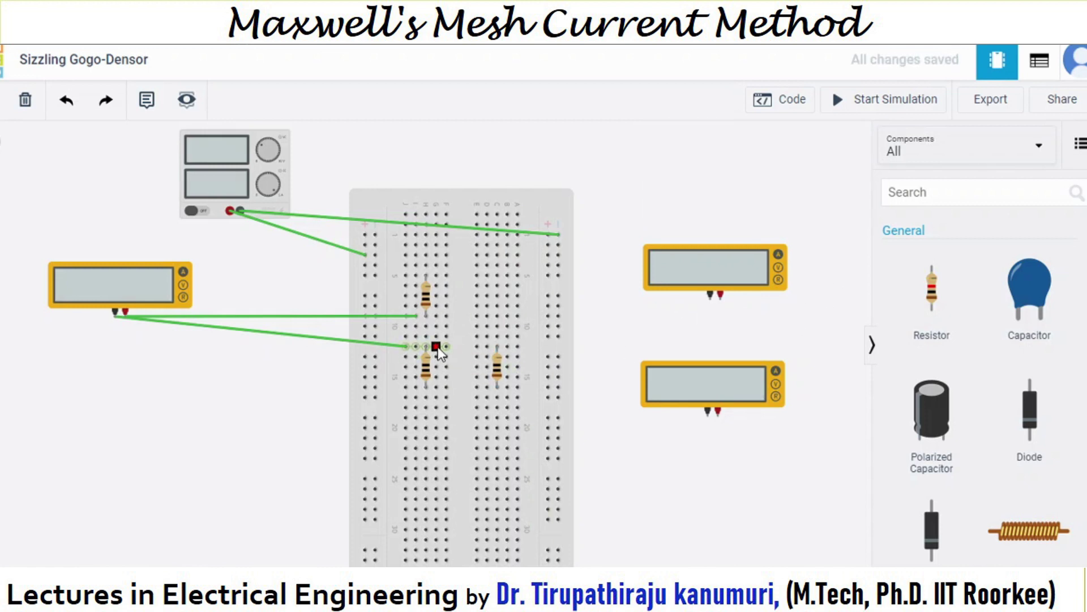
{"action": "left_click", "coordinate": [719, 299]}
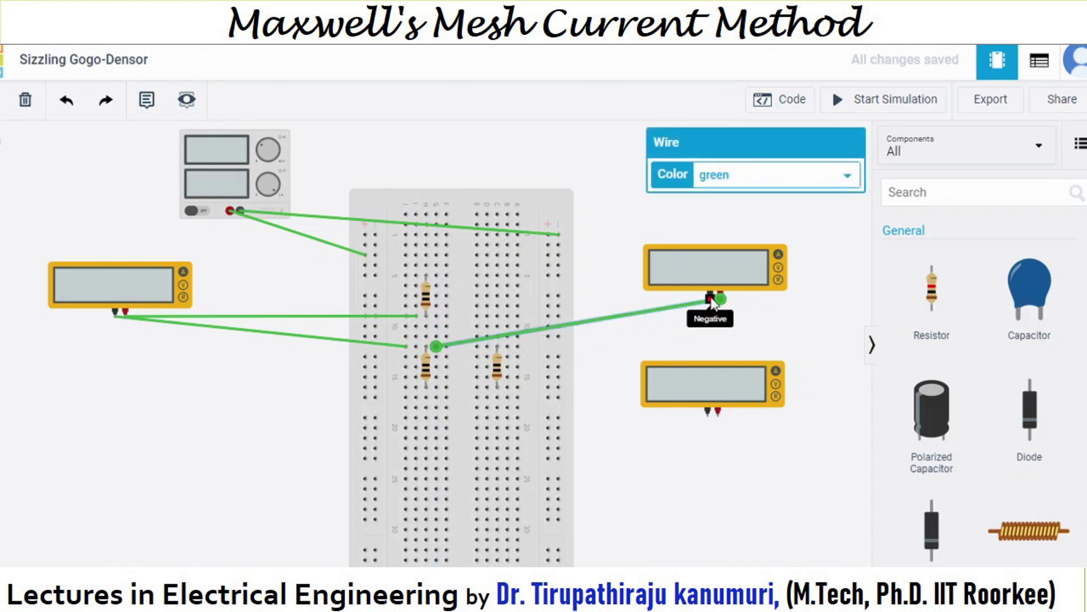
{"action": "left_click", "coordinate": [710, 299]}
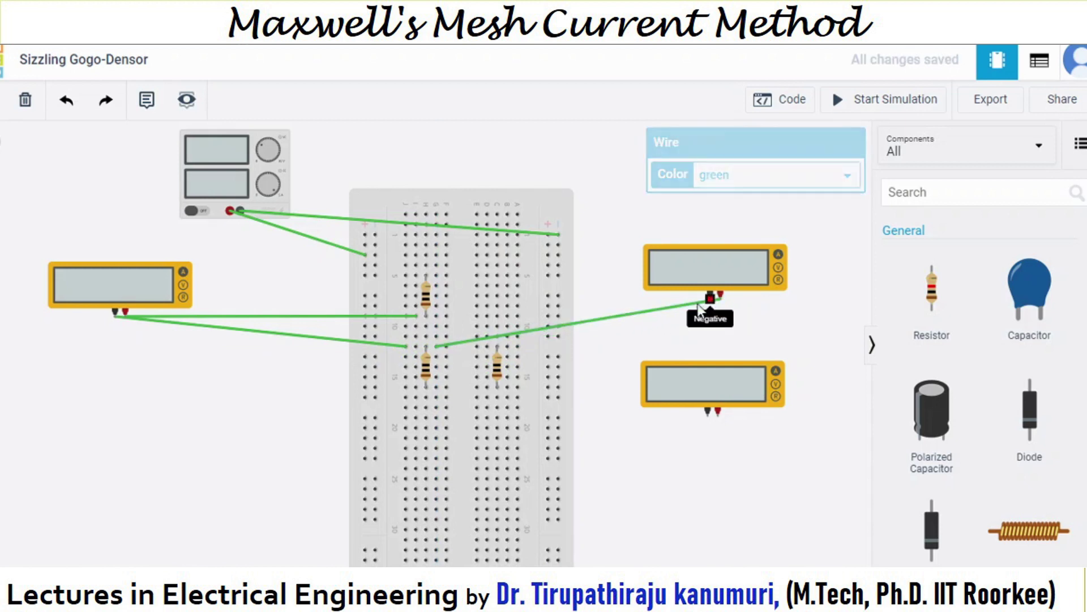
{"action": "left_click", "coordinate": [518, 347]}
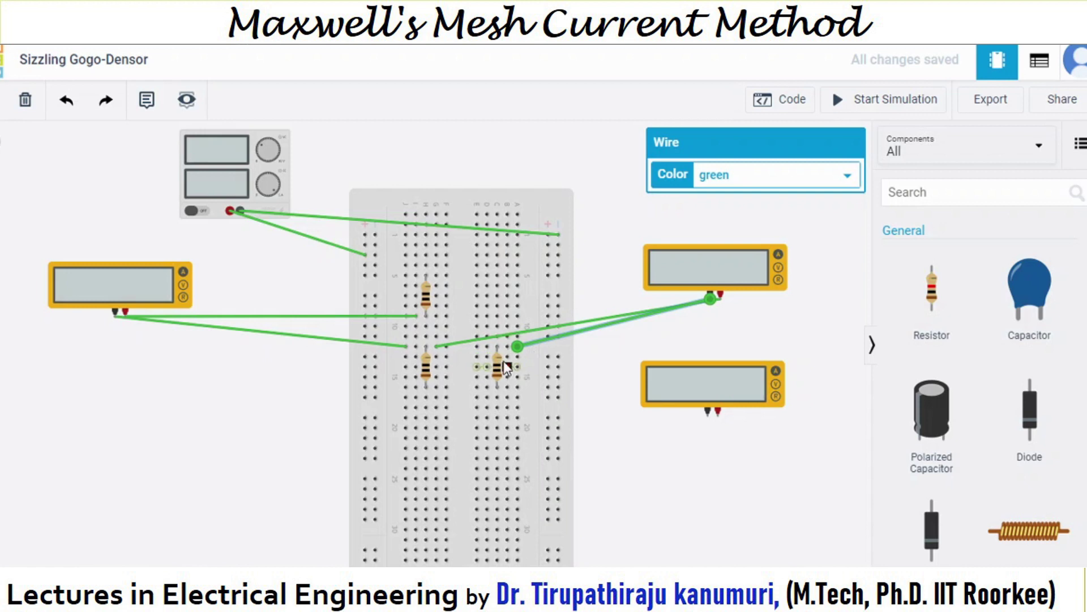
{"action": "left_click", "coordinate": [692, 481]}
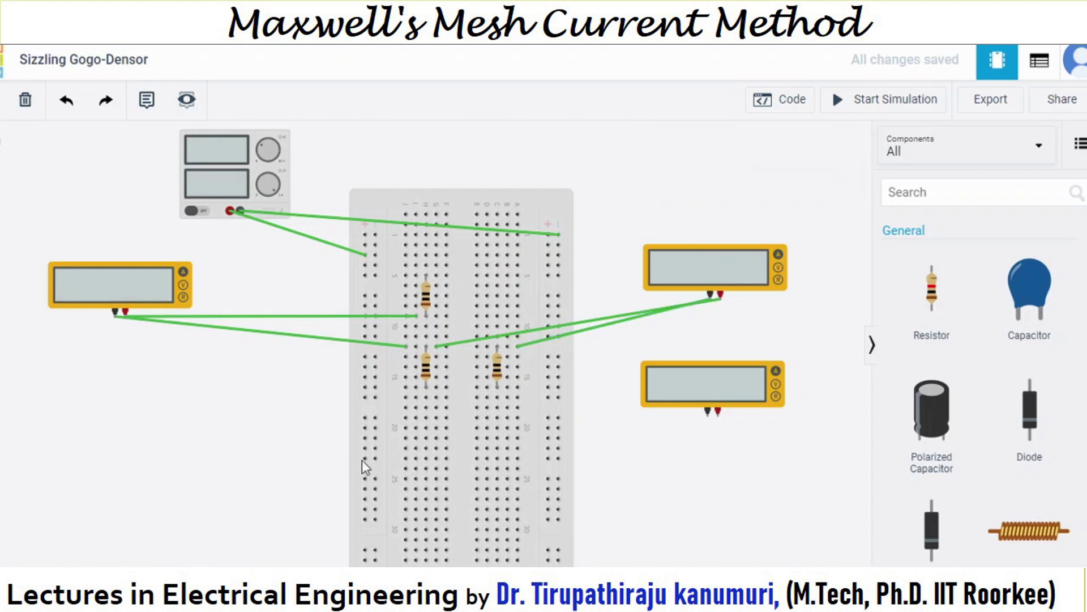
- Add a fourth resistor of 100 Ω and place it horizontally across the breadboard's centre gap from F16 to D16
{"action": "left_click_drag", "start_coordinate": [932, 292], "coordinate": [648, 182]}
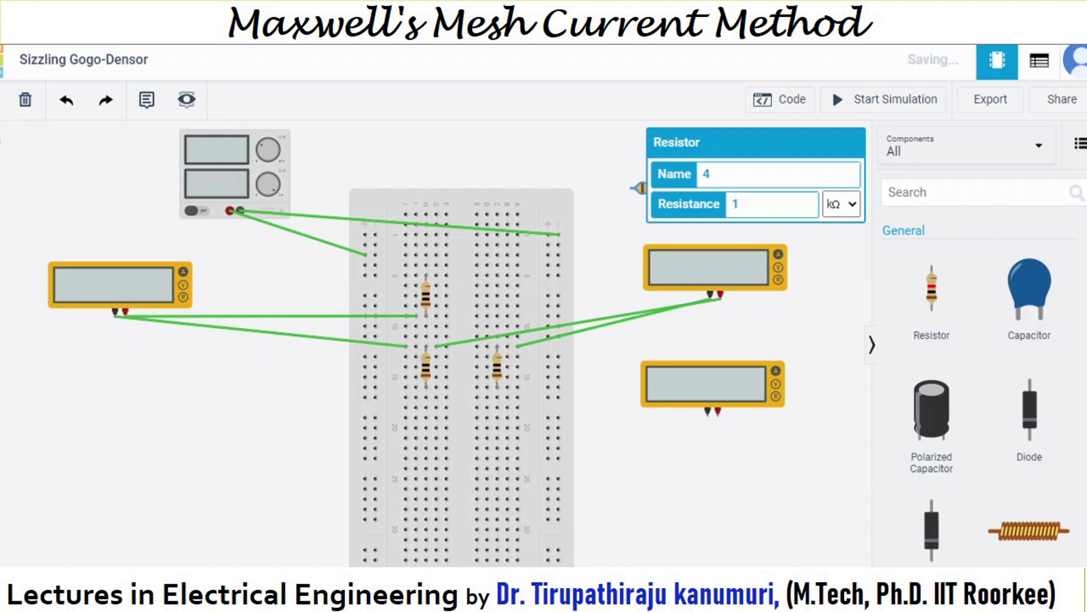
{"action": "left_click", "coordinate": [841, 204]}
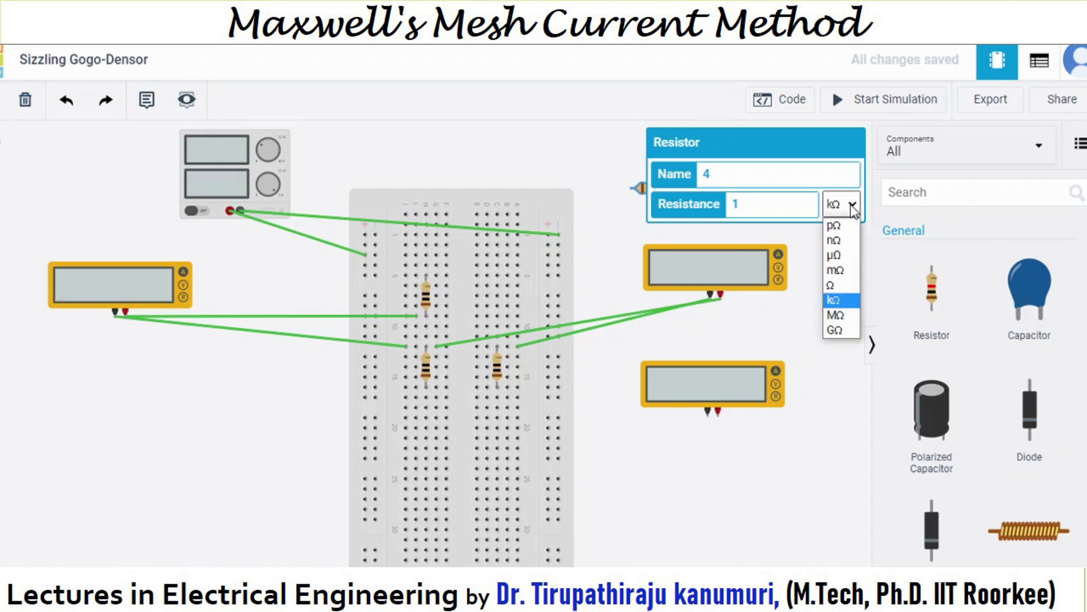
{"action": "left_click", "coordinate": [843, 283]}
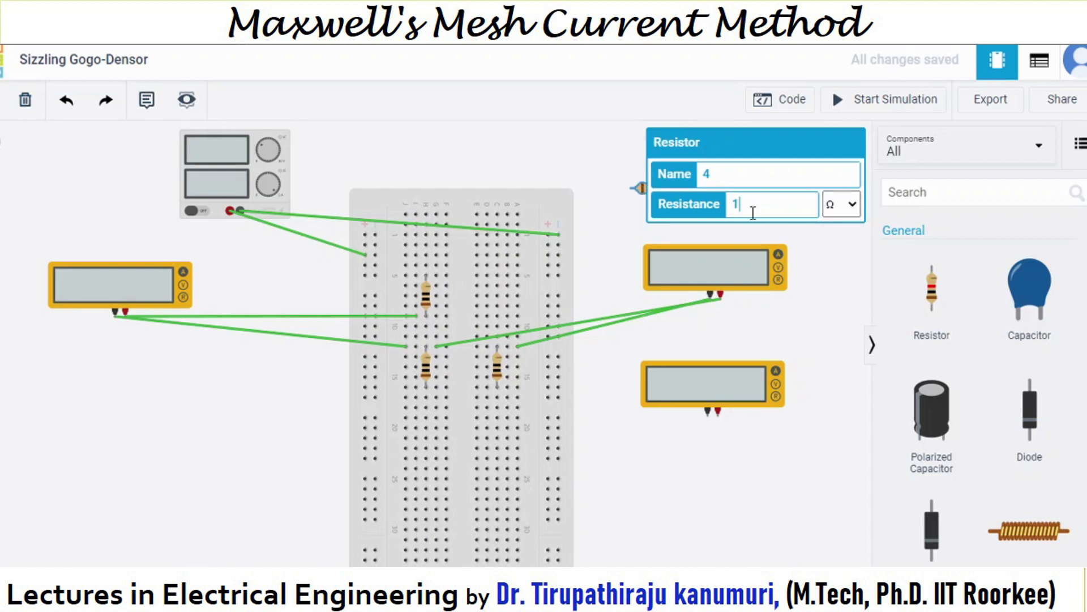
{"action": "type", "text": "00"}
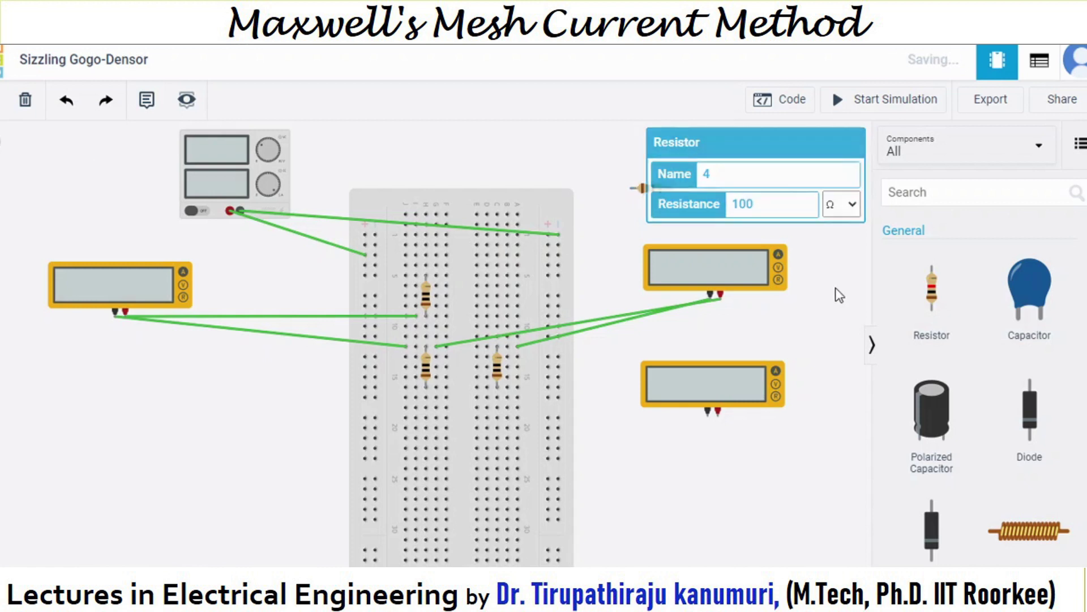
{"action": "left_click", "coordinate": [835, 287]}
{"action": "left_click", "coordinate": [651, 190]}
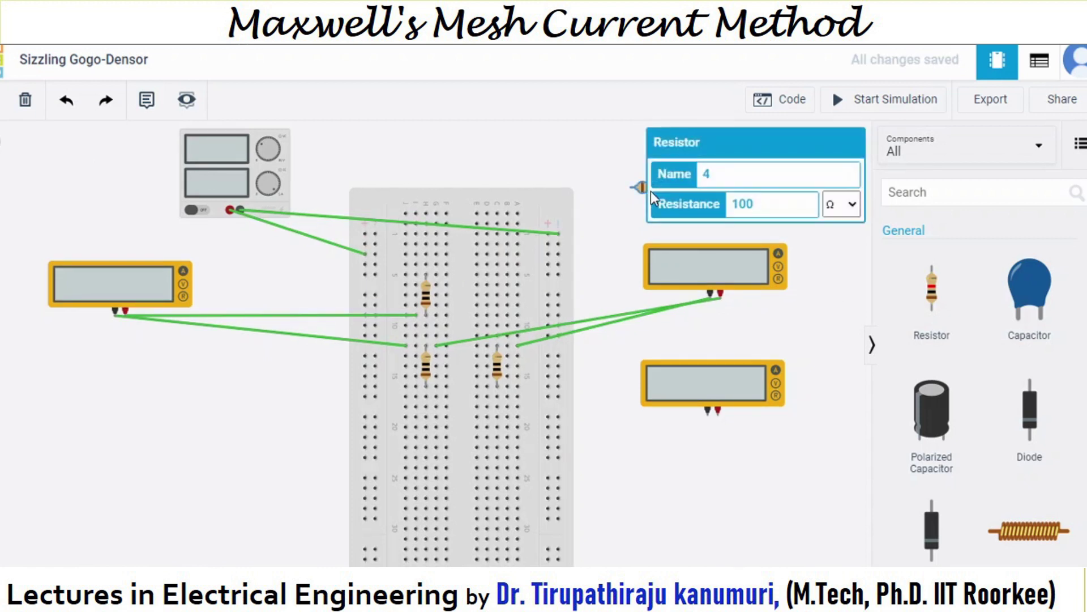
{"action": "left_click_drag", "start_coordinate": [647, 185], "coordinate": [452, 398]}
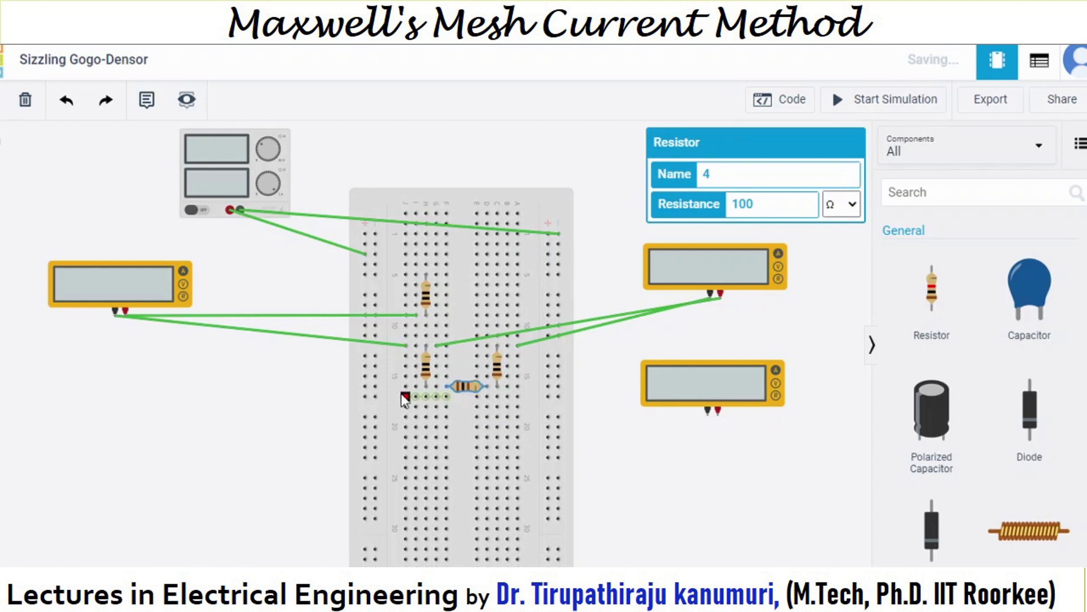
{"action": "left_click", "coordinate": [707, 481]}
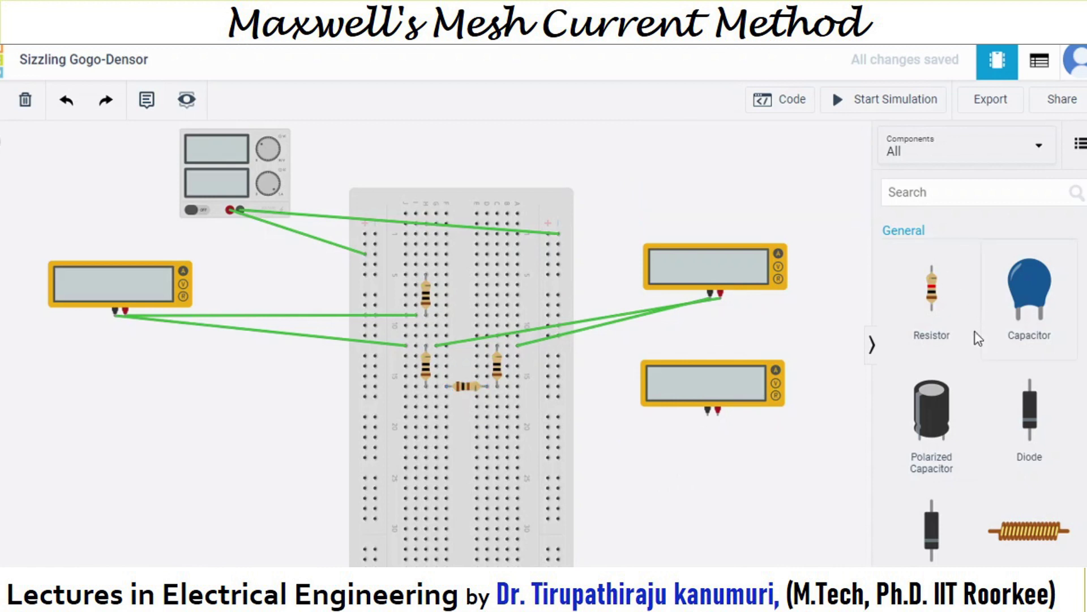
- Place a fifth resistor in column J from row 16 to 20 and set its resistance to 10 Ω
{"action": "left_click_drag", "start_coordinate": [942, 306], "coordinate": [429, 426]}
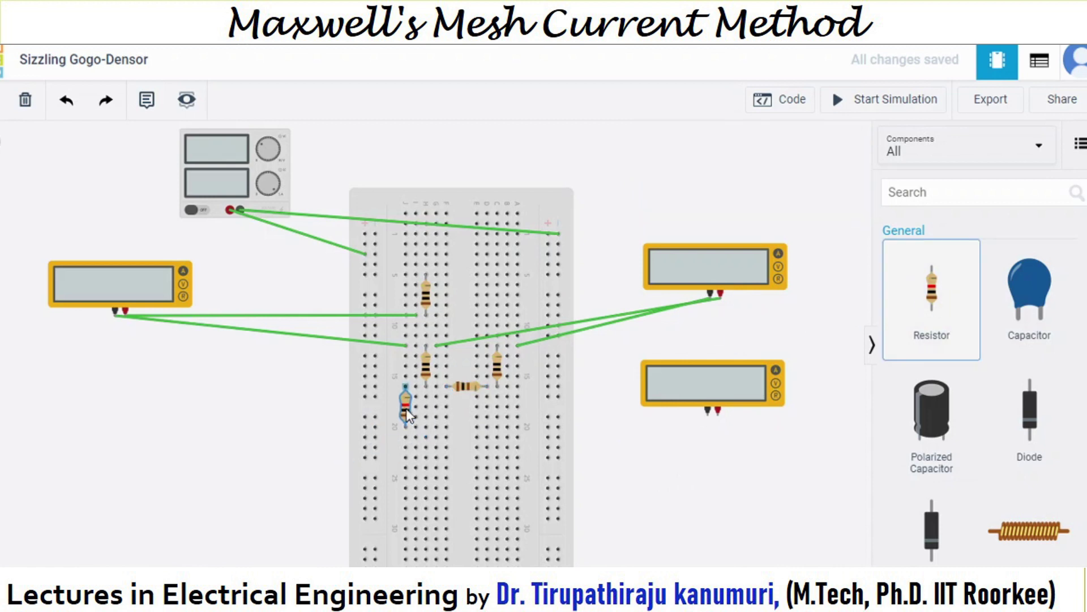
{"action": "left_click", "coordinate": [408, 410]}
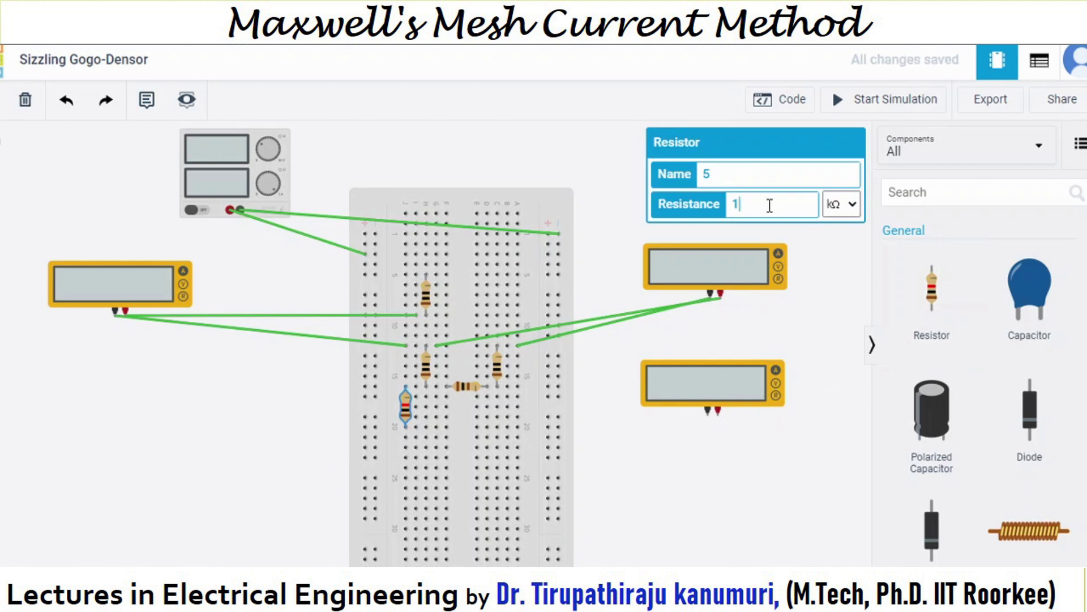
{"action": "left_click", "coordinate": [838, 208]}
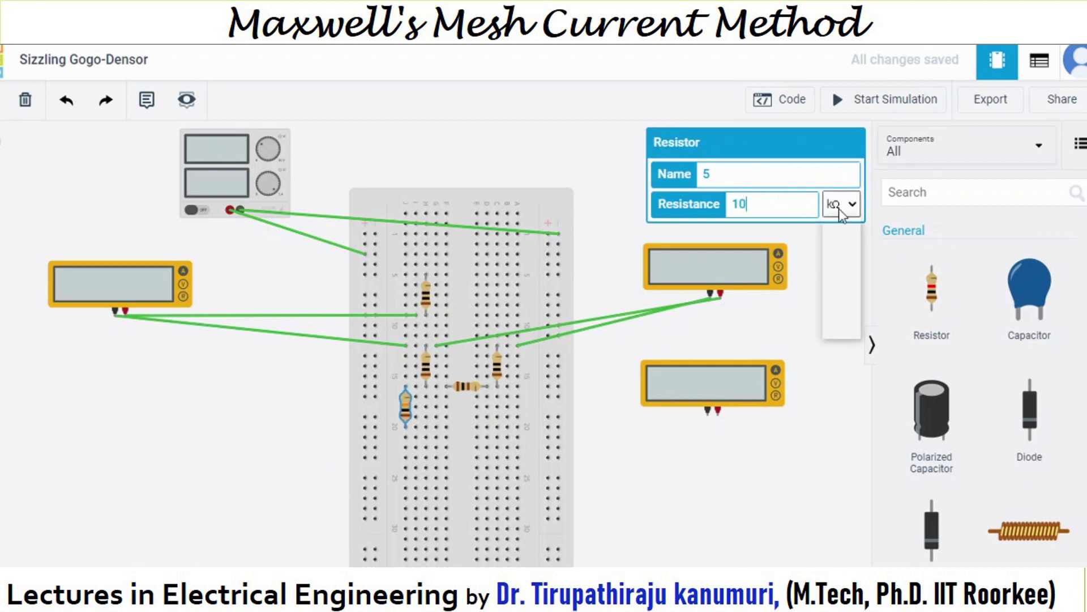
{"action": "left_click", "coordinate": [840, 283]}
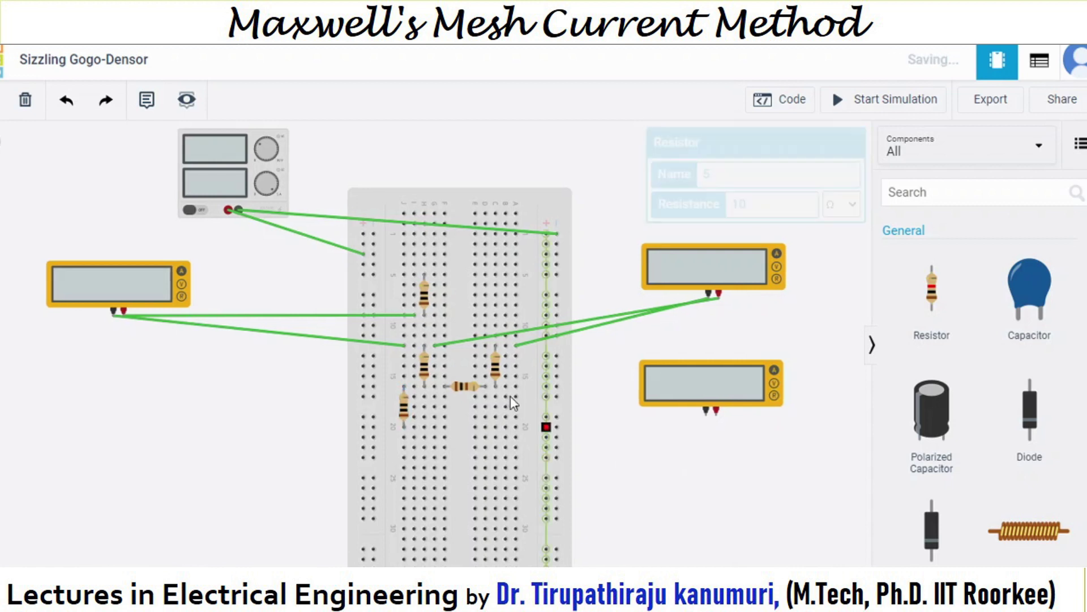
- Check the resistance settings of the bridging resistor and the resistors in columns C and H
{"action": "left_click", "coordinate": [470, 387]}
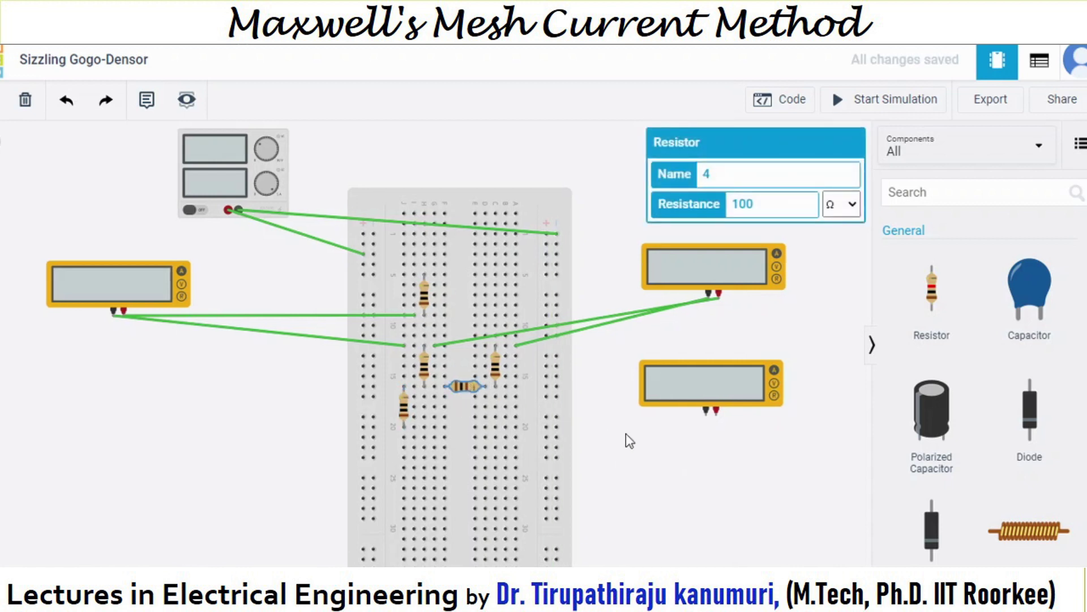
{"action": "left_click", "coordinate": [454, 359]}
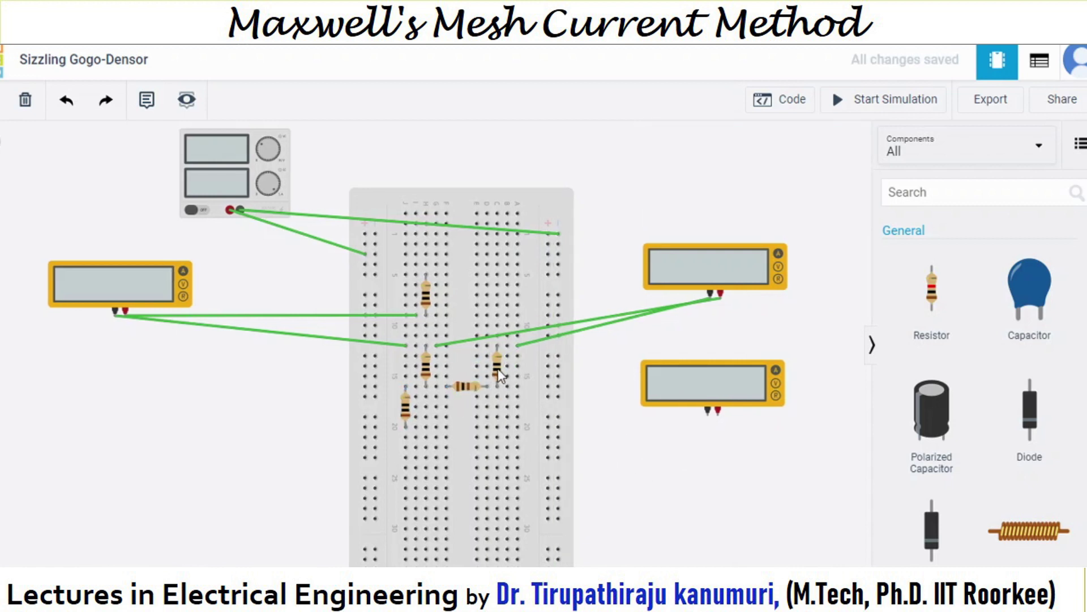
{"action": "left_click", "coordinate": [498, 368]}
{"action": "left_click", "coordinate": [427, 368]}
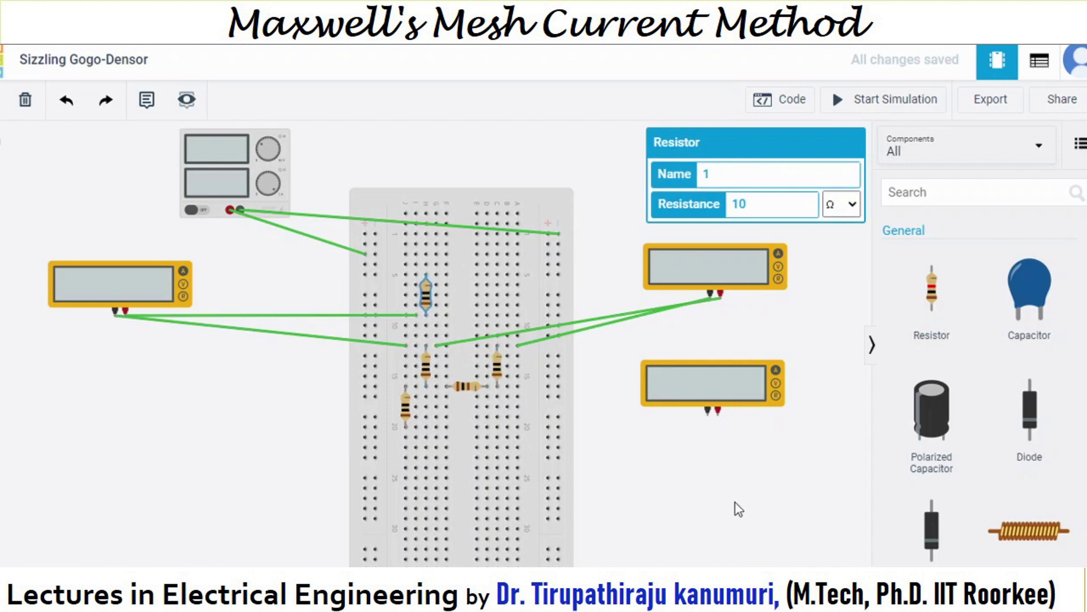
{"action": "left_click", "coordinate": [707, 466]}
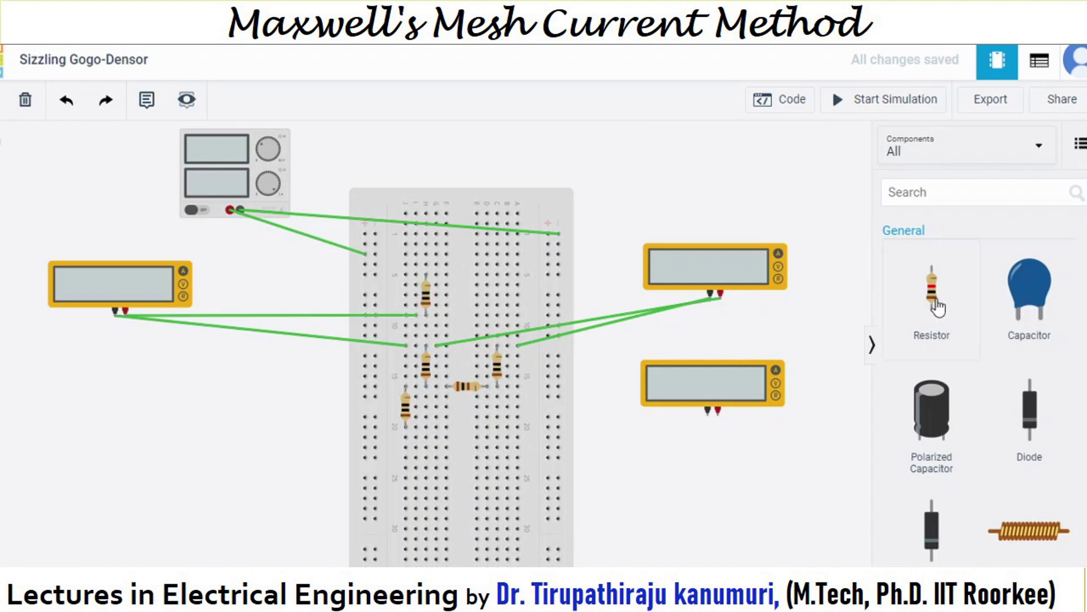
- Place a sixth resistor in column A from row 16 to 20 and set its resistance to 1 Ω
{"action": "left_click_drag", "start_coordinate": [931, 292], "coordinate": [504, 443]}
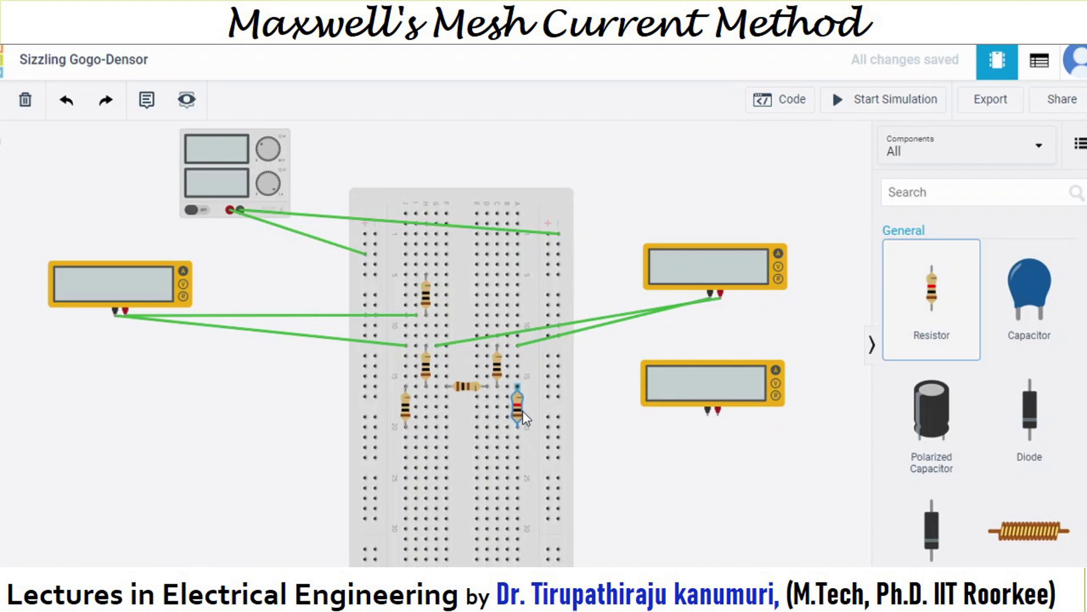
{"action": "left_click", "coordinate": [522, 412]}
{"action": "left_click", "coordinate": [841, 204]}
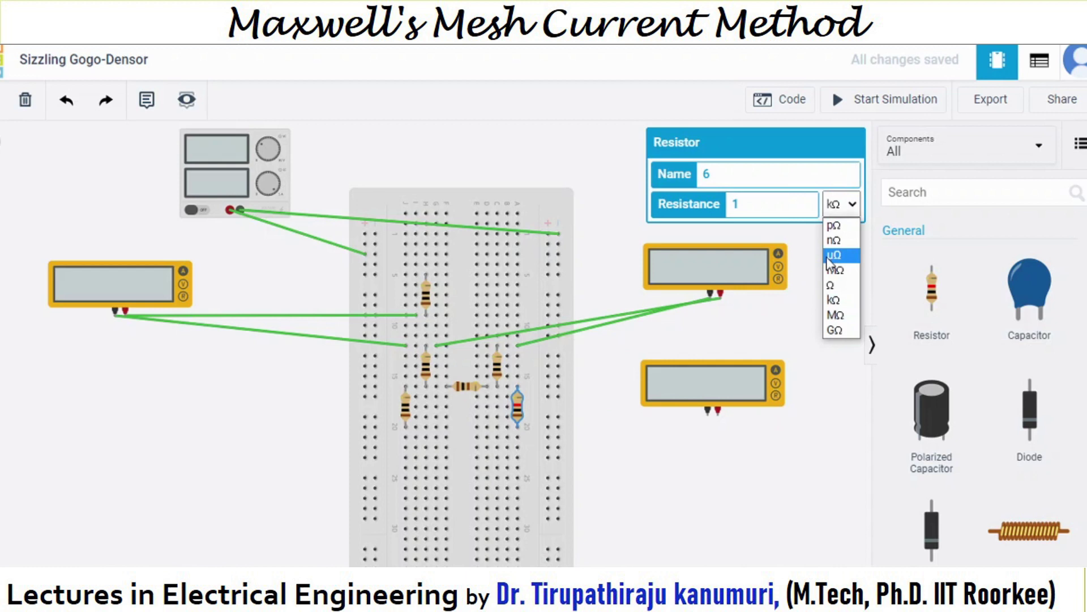
{"action": "left_click", "coordinate": [831, 284]}
{"action": "left_click", "coordinate": [653, 481]}
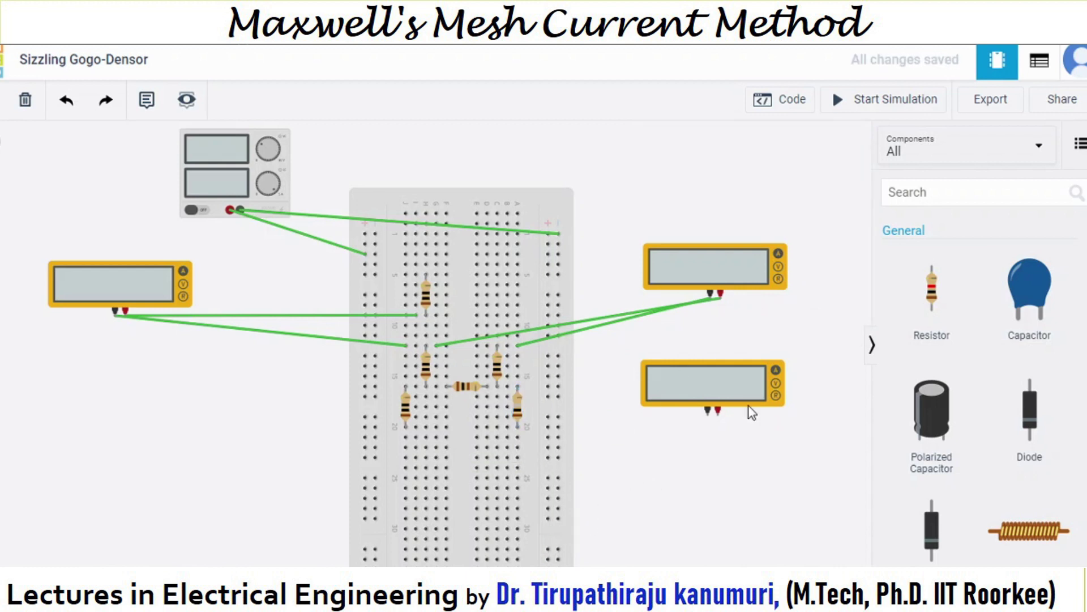
- Wire the lower-right multimeter's positive probe to hole B20 and its negative probe to hole G20
{"action": "left_click", "coordinate": [506, 428]}
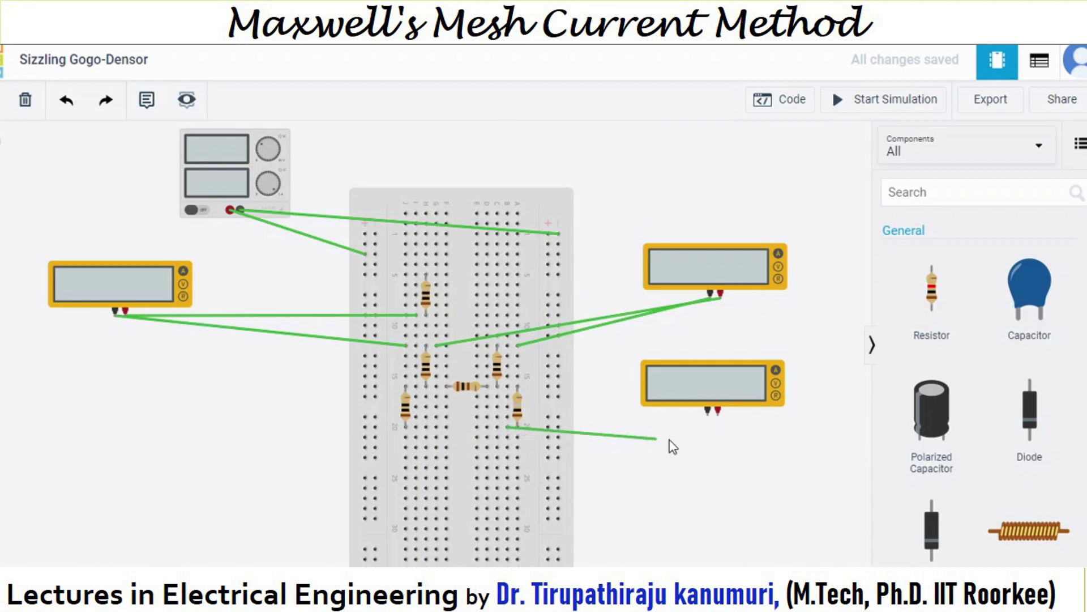
{"action": "left_click", "coordinate": [717, 416]}
{"action": "left_click", "coordinate": [708, 414]}
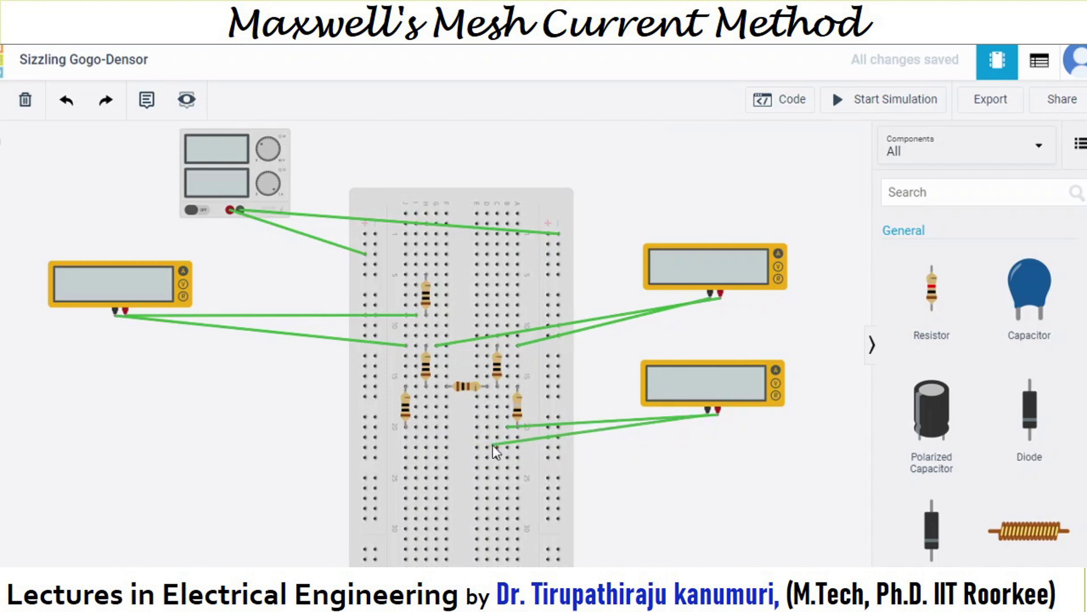
{"action": "left_click", "coordinate": [436, 427]}
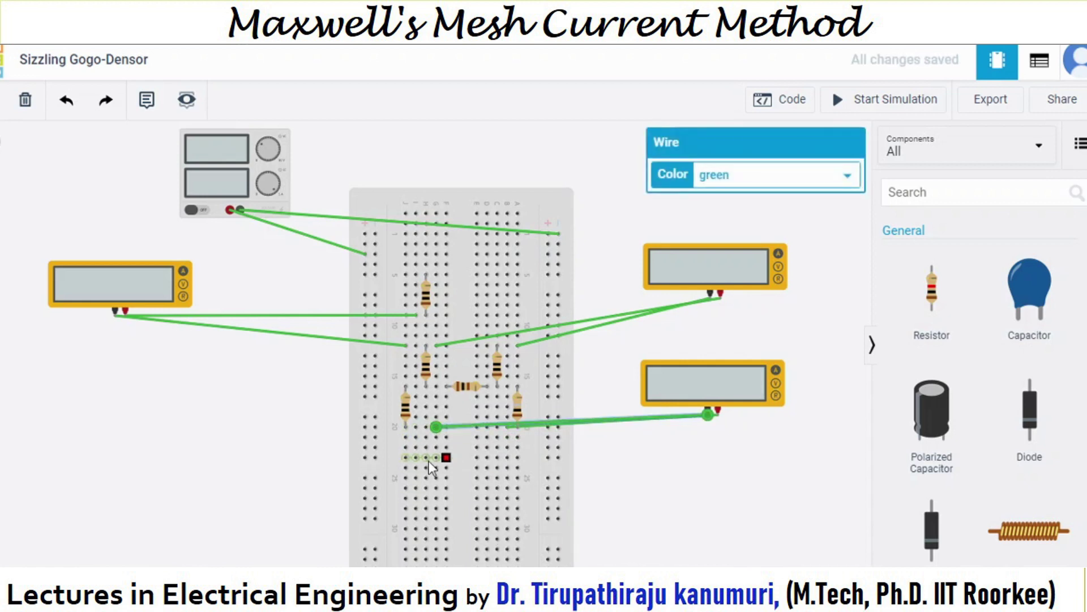
- Wire hole H20 to the breadboard's right negative rail and move the lower-right multimeter up beneath the upper one
{"action": "left_click", "coordinate": [425, 427]}
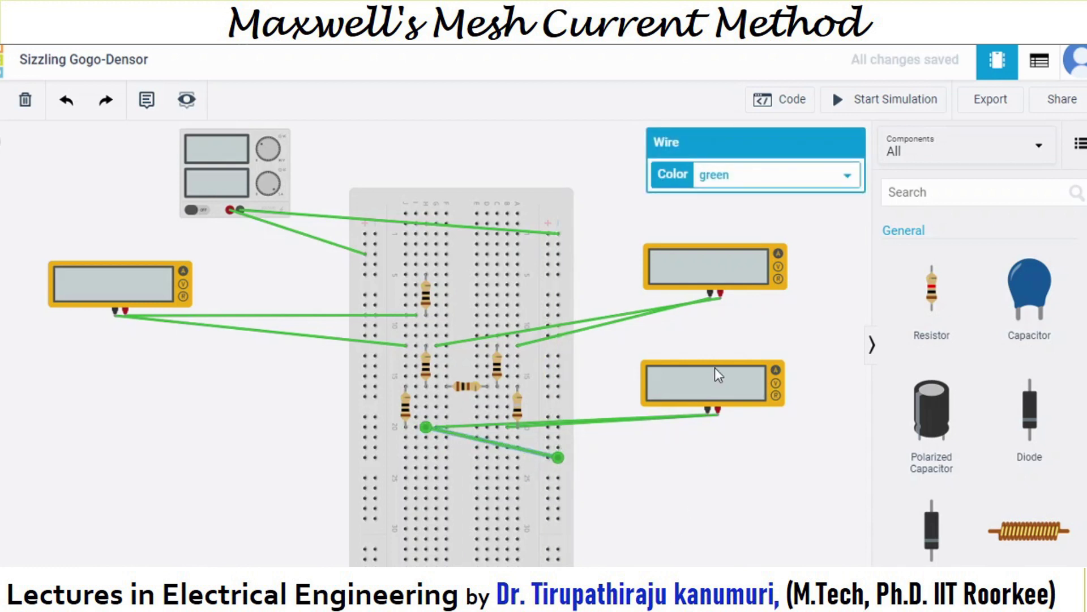
{"action": "left_click_drag", "start_coordinate": [715, 367], "coordinate": [709, 331]}
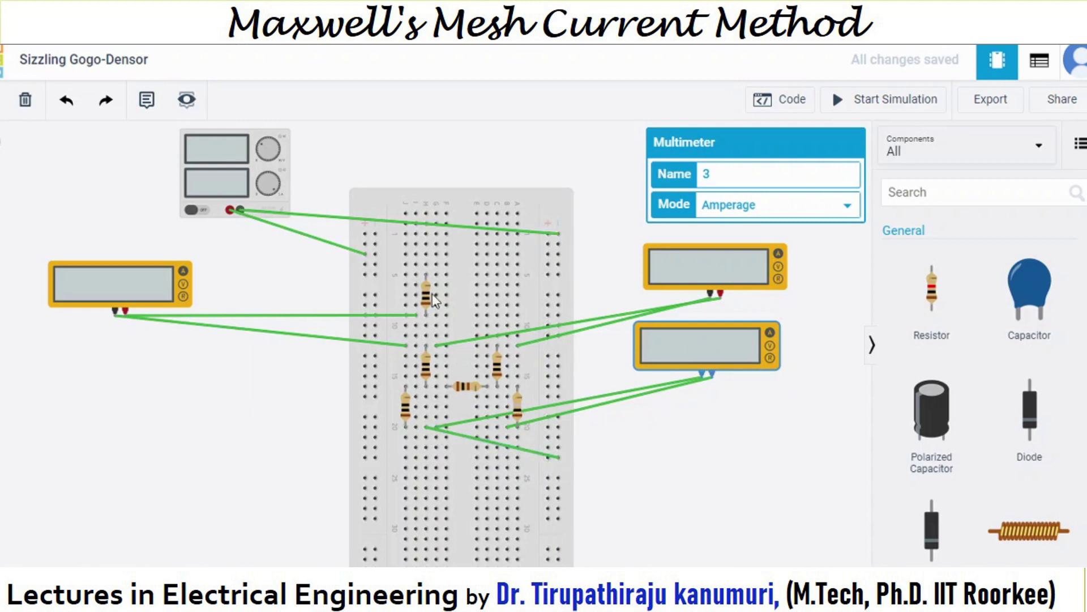
{"action": "left_click", "coordinate": [738, 493]}
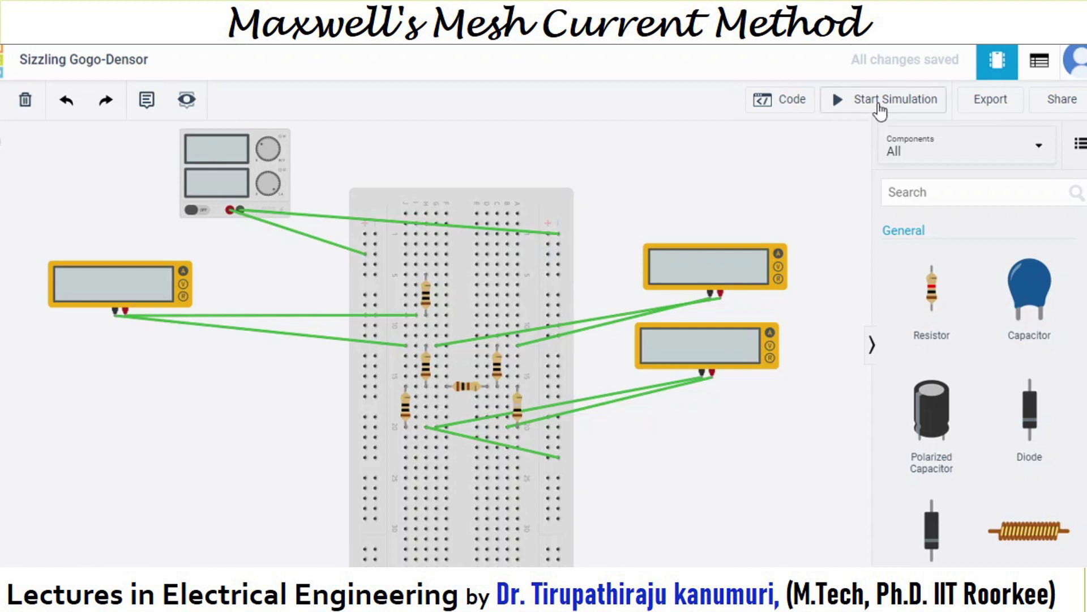
- Run the simulation to read the three ammeters and stop it
{"action": "left_click", "coordinate": [842, 107]}
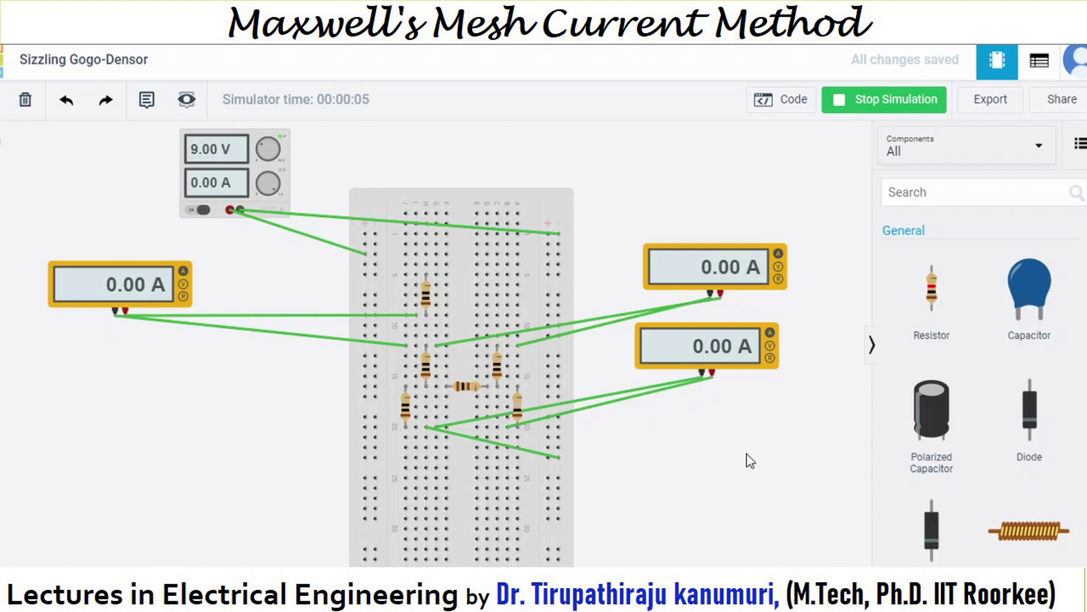
{"action": "left_click", "coordinate": [879, 102]}
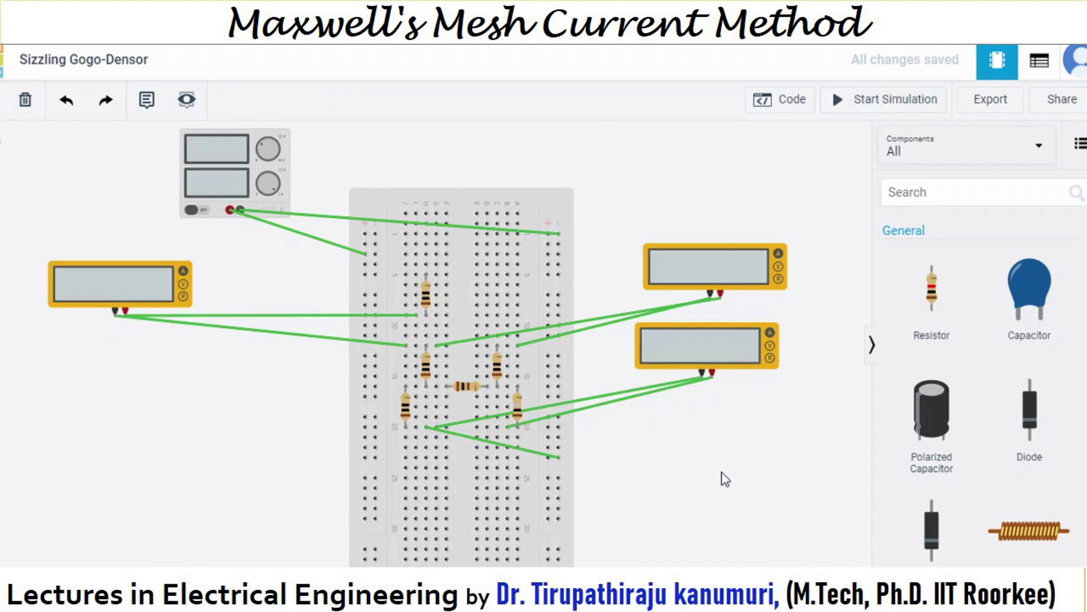
- Wire the left positive rail to hole I5 beside the first resistor's upper end and start the simulation
{"action": "left_click", "coordinate": [365, 263]}
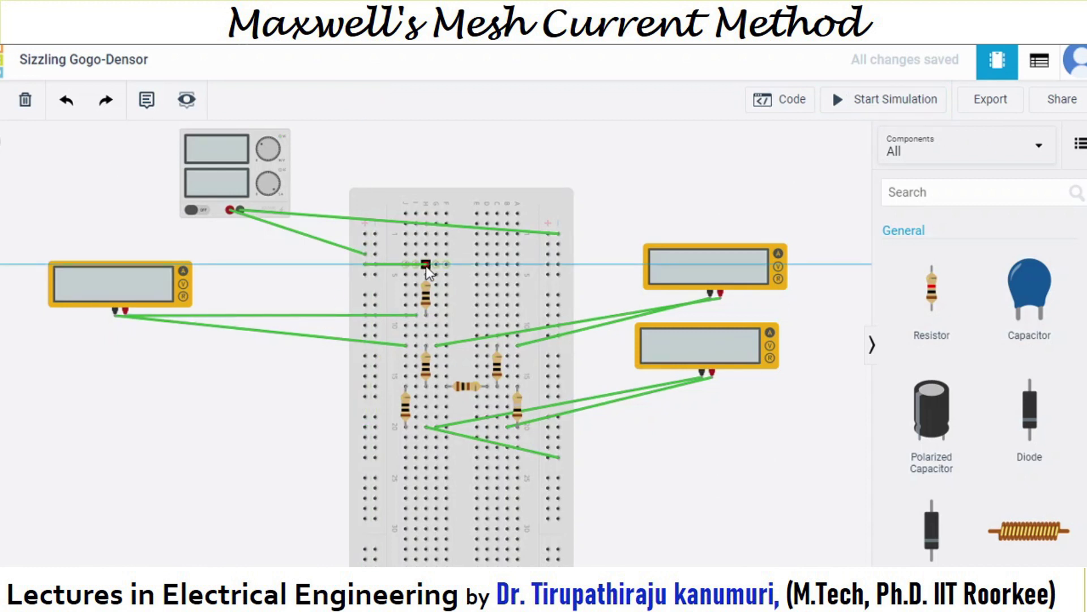
{"action": "left_click", "coordinate": [409, 275]}
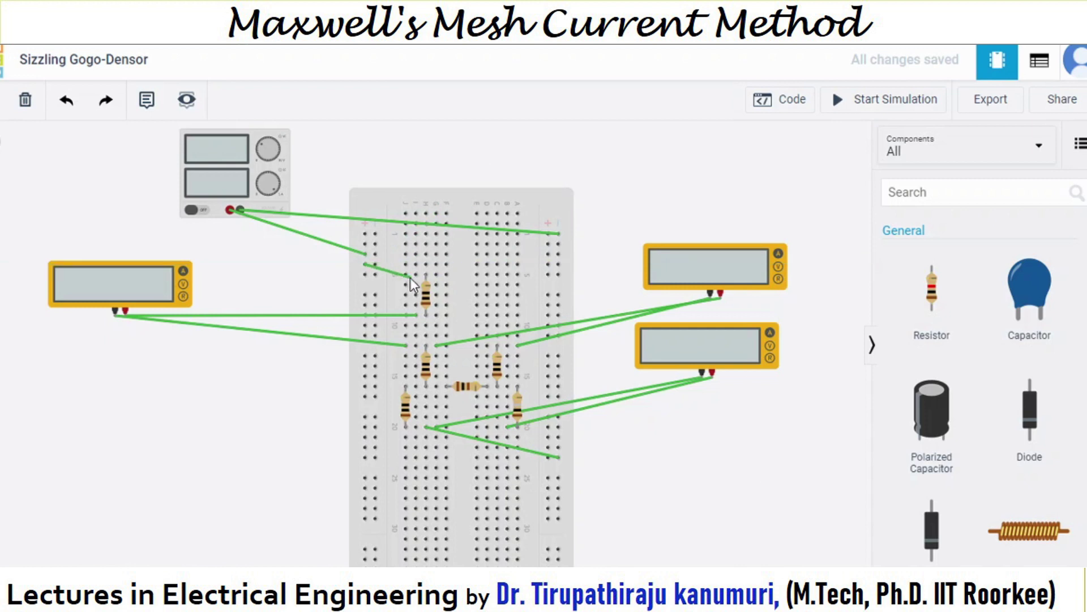
{"action": "left_click", "coordinate": [409, 274]}
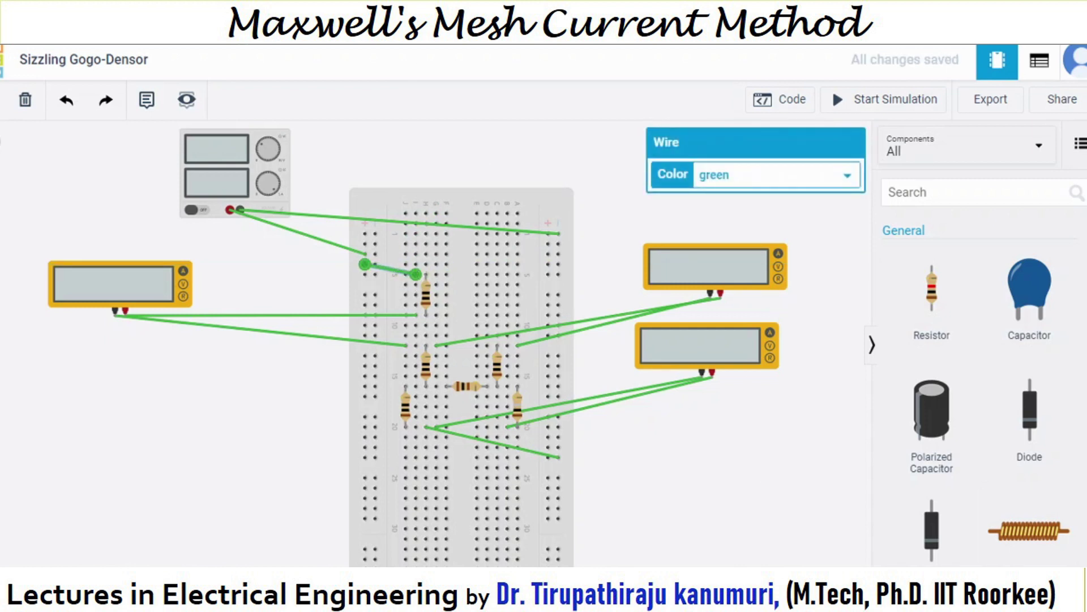
{"action": "left_click", "coordinate": [749, 488]}
{"action": "left_click", "coordinate": [885, 101]}
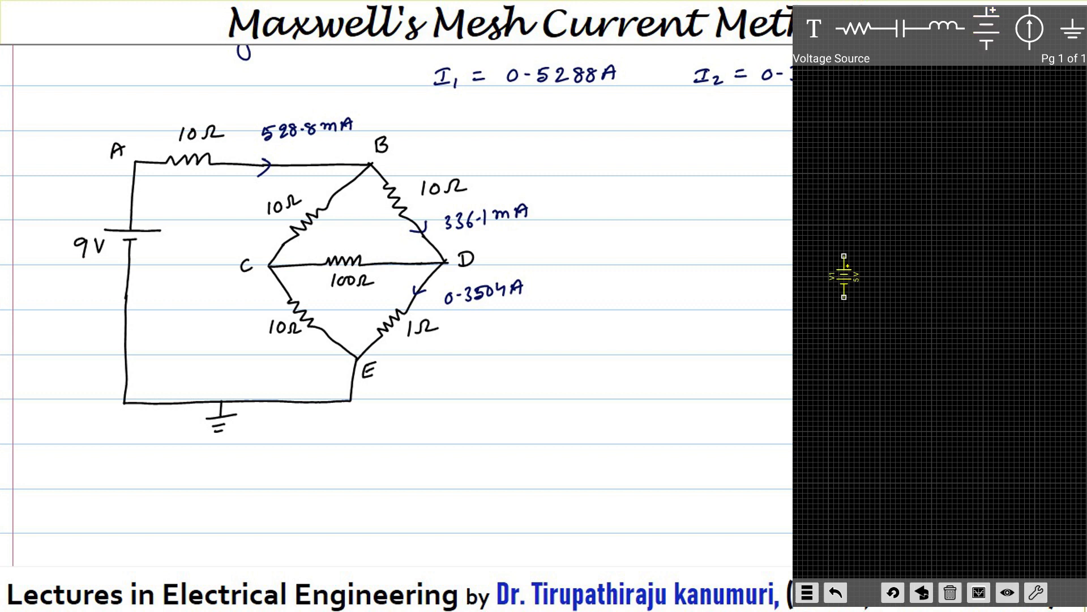
- Set the voltage source's DC value to 9 V
{"action": "double_click", "coordinate": [852, 281]}
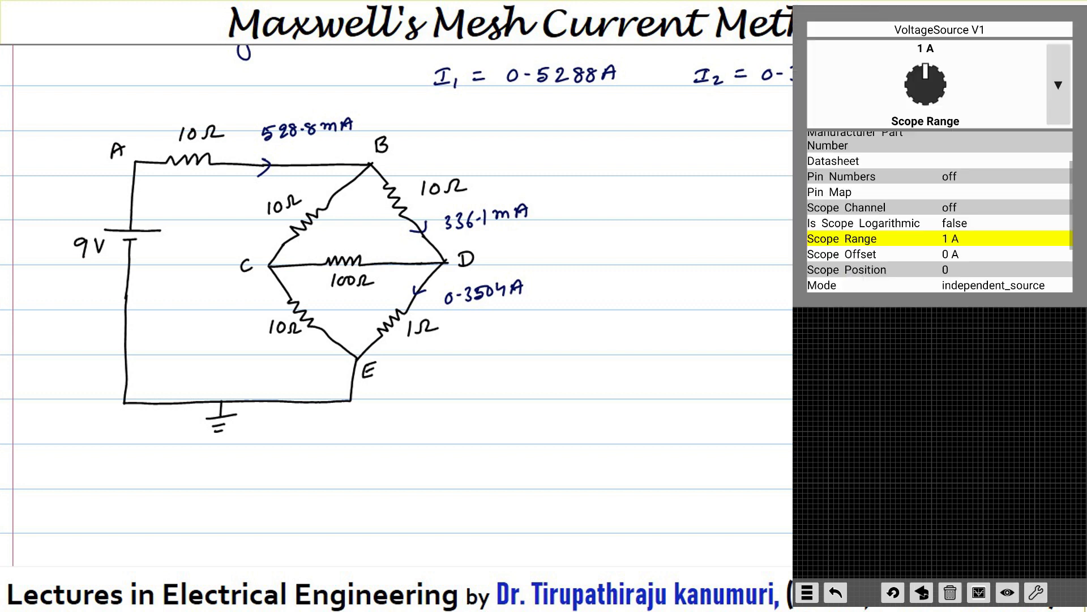
{"action": "scroll", "coordinate": [940, 211], "scroll_direction": "down", "scroll_amount": 3}
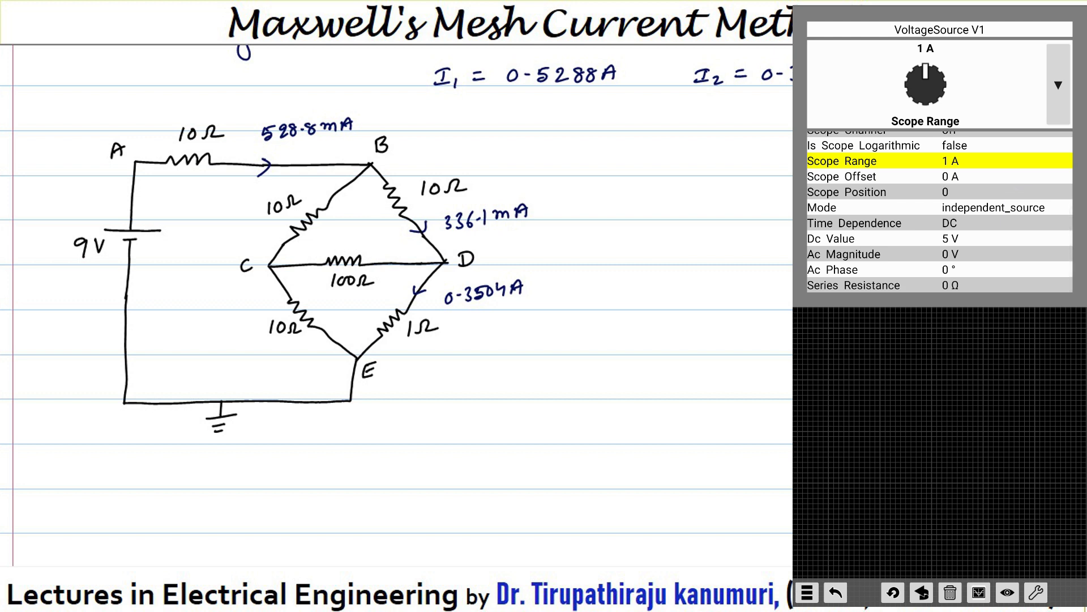
{"action": "scroll", "coordinate": [940, 211], "scroll_direction": "up", "scroll_amount": 3}
{"action": "scroll", "coordinate": [940, 211], "scroll_direction": "down", "scroll_amount": 3}
{"action": "left_click", "coordinate": [958, 241]}
{"action": "left_click", "coordinate": [975, 236]}
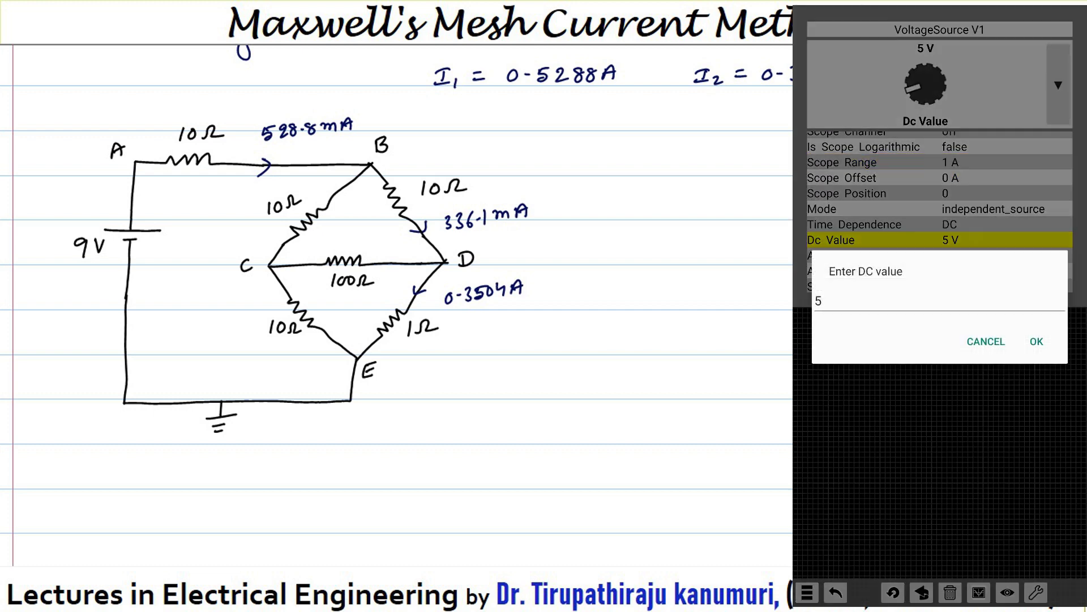
{"action": "left_click", "coordinate": [822, 302]}
{"action": "key", "text": "BackSpace"}
{"action": "left_click", "coordinate": [816, 555]}
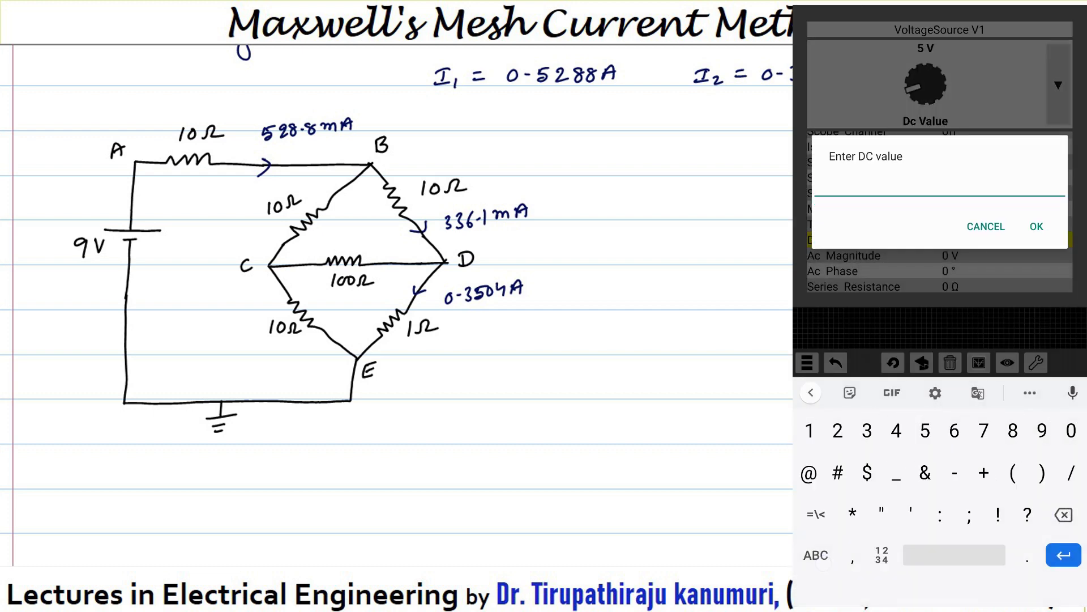
{"action": "type", "text": "9"}
{"action": "left_click", "coordinate": [1037, 226]}
{"action": "left_click", "coordinate": [1014, 349]}
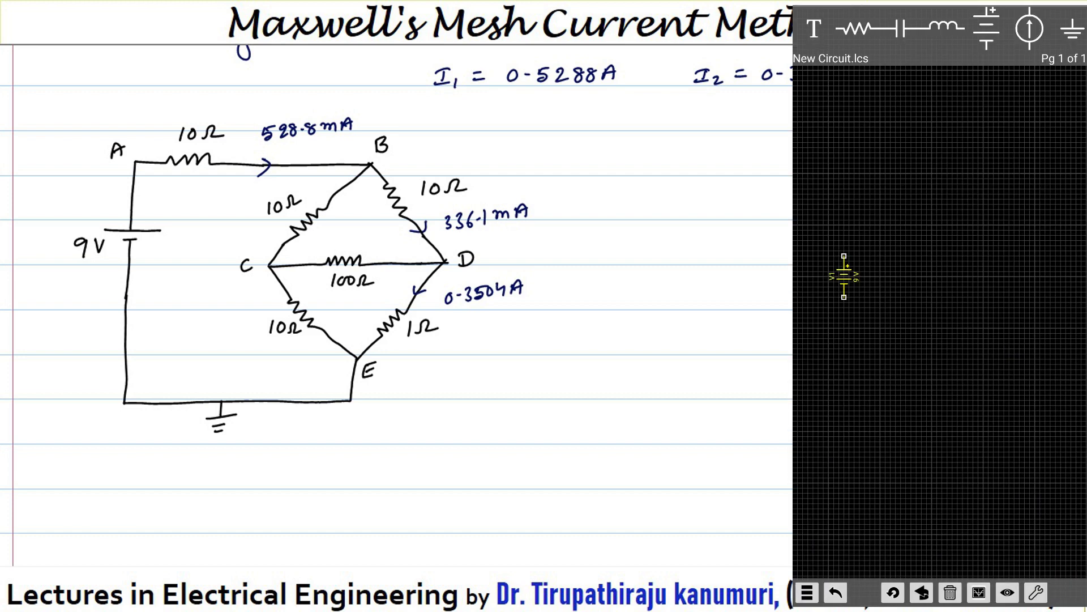
- Place a horizontal resistor just above the 9 V source, slightly to its right, and set its resistance to 10 Ω
{"action": "left_click", "coordinate": [858, 28]}
{"action": "left_click", "coordinate": [872, 210]}
{"action": "left_click", "coordinate": [869, 214]}
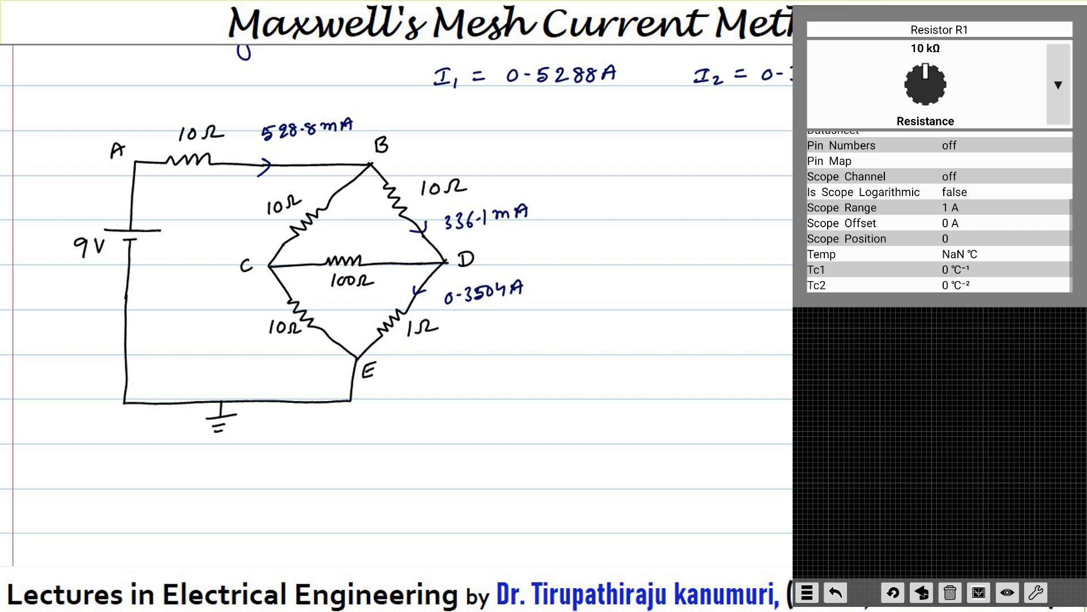
{"action": "scroll", "coordinate": [940, 211], "scroll_direction": "up", "scroll_amount": 3}
{"action": "left_click", "coordinate": [978, 155]}
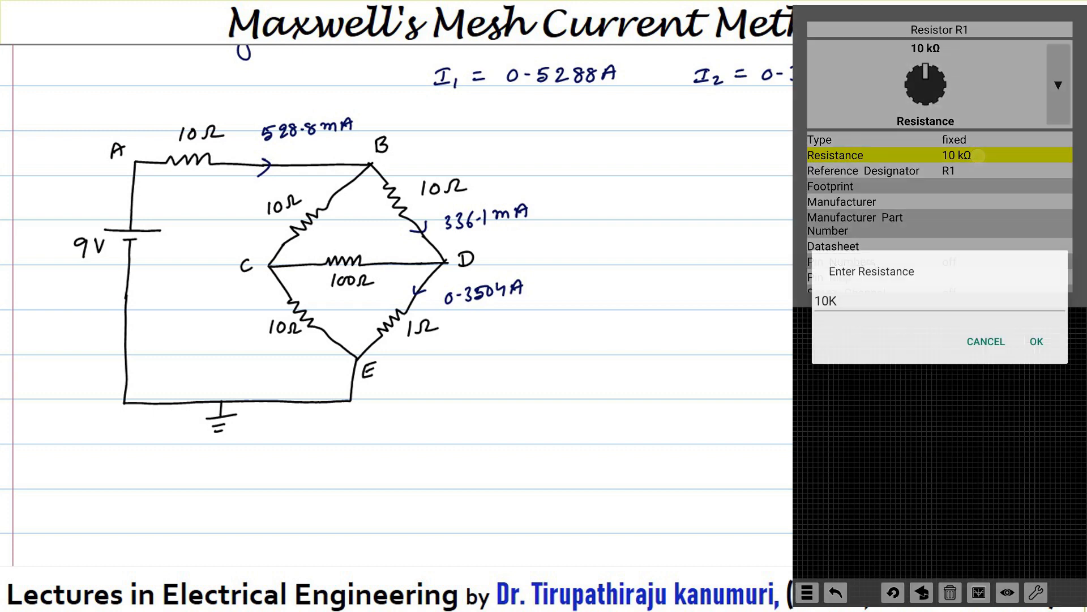
{"action": "left_click", "coordinate": [838, 300]}
{"action": "key", "text": "BackSpace"}
{"action": "left_click", "coordinate": [1040, 223]}
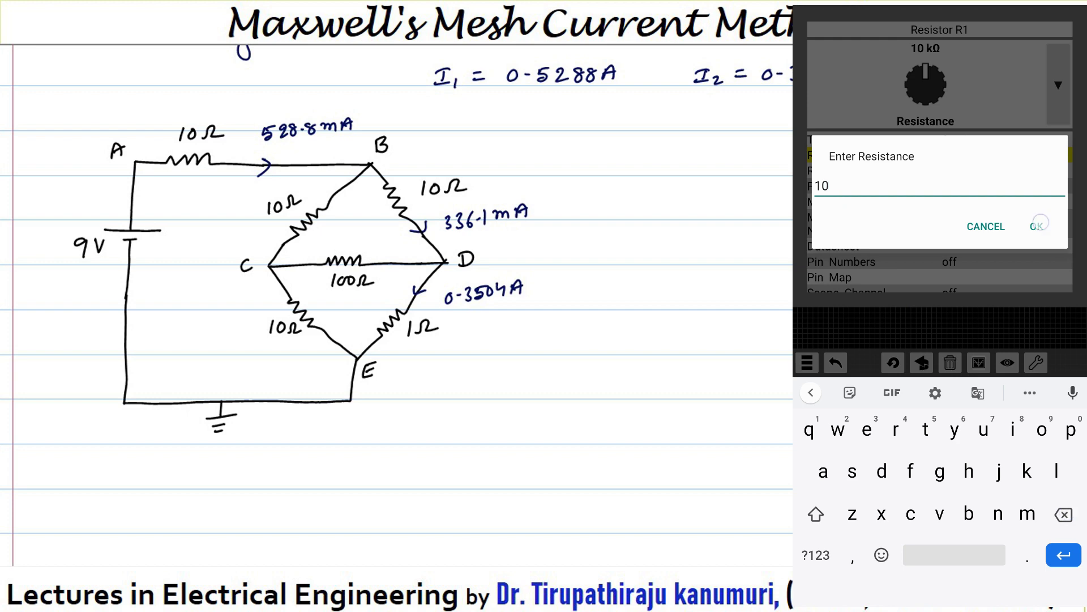
{"action": "left_click", "coordinate": [995, 355]}
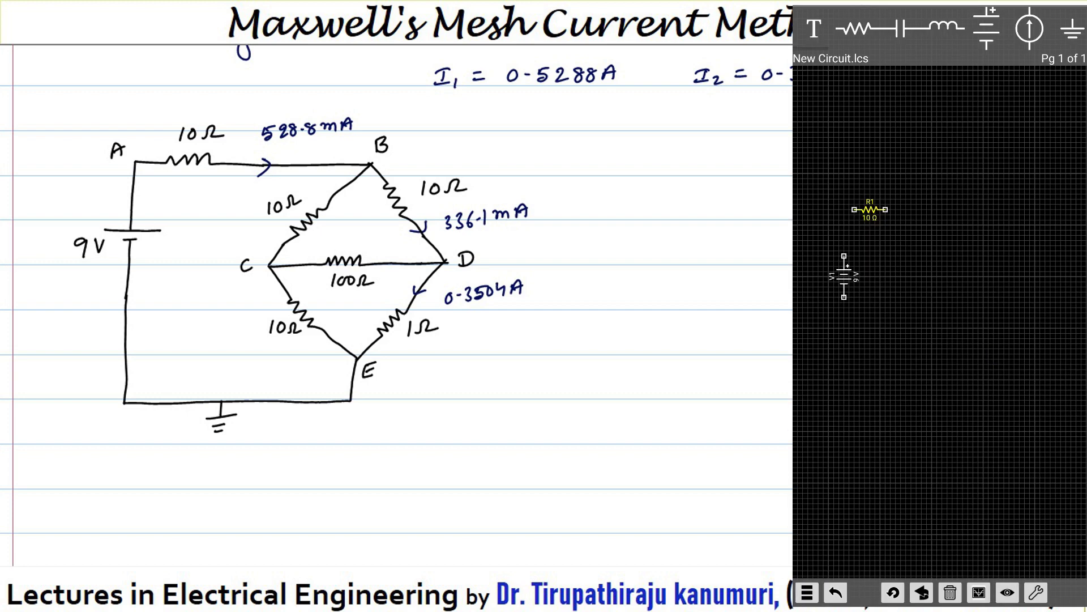
{"action": "left_click", "coordinate": [940, 325]}
- Add an ammeter beside the 10 Ω resistor and move it down slightly below the resistor's row
{"action": "left_click_drag", "start_coordinate": [1042, 34], "coordinate": [888, 65]}
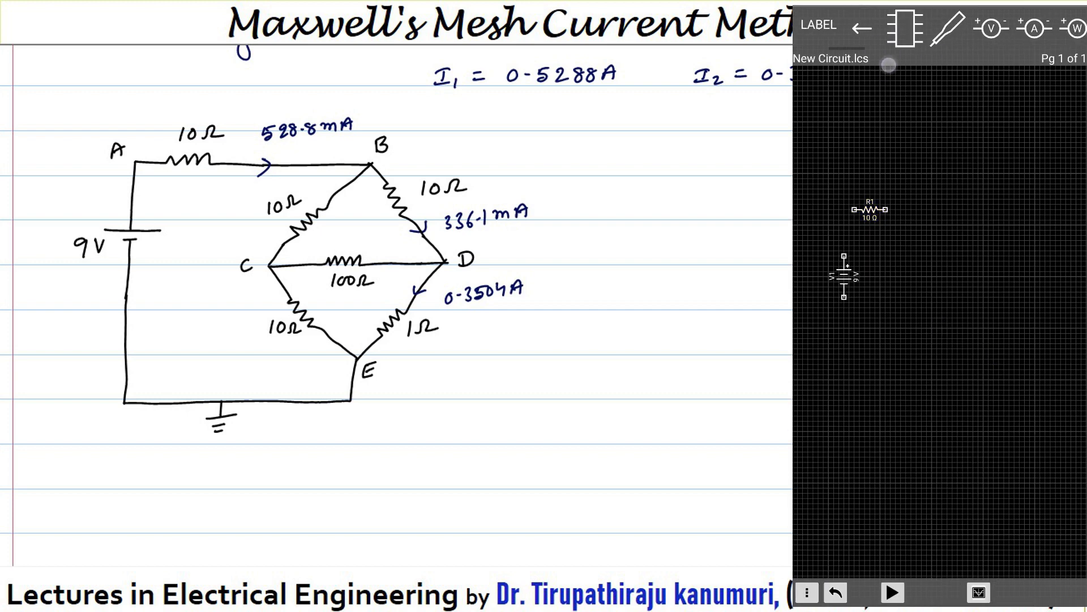
{"action": "left_click_drag", "start_coordinate": [1018, 38], "coordinate": [977, 46]}
{"action": "left_click", "coordinate": [987, 28]}
{"action": "left_click", "coordinate": [913, 211]}
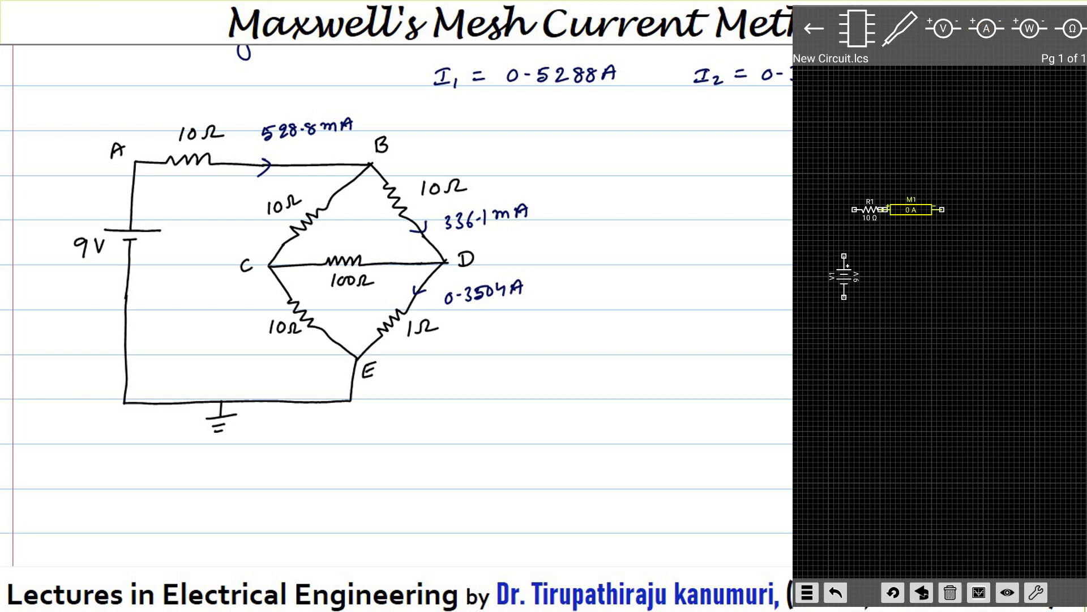
{"action": "left_click_drag", "start_coordinate": [920, 214], "coordinate": [920, 240]}
- Change the ammeter's mode to dc_average
{"action": "left_click", "coordinate": [910, 235]}
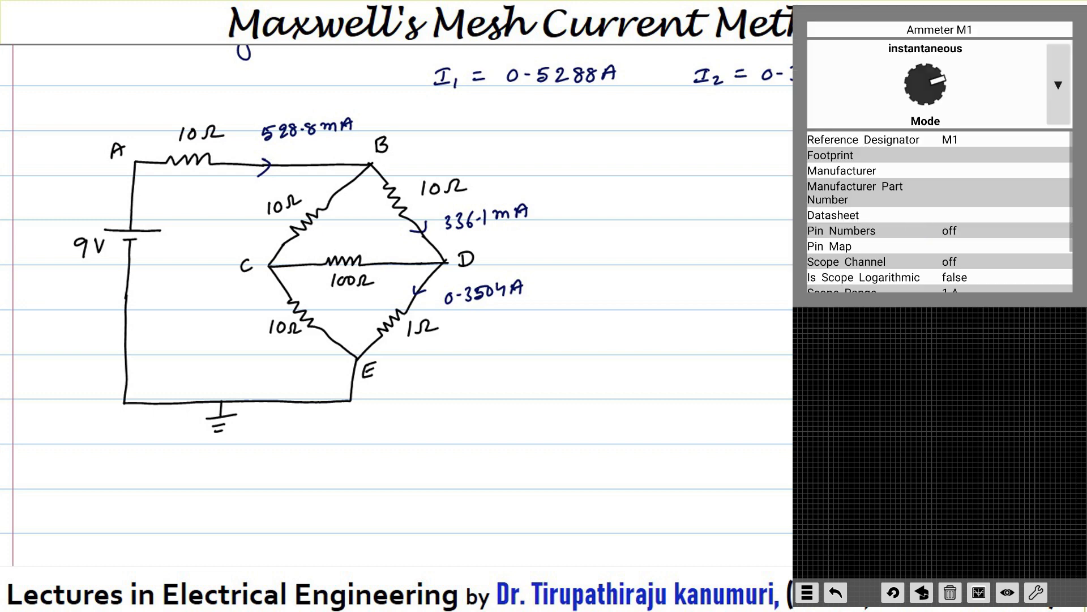
{"action": "scroll", "coordinate": [940, 226], "scroll_direction": "down", "scroll_amount": 2}
{"action": "left_click", "coordinate": [983, 286]}
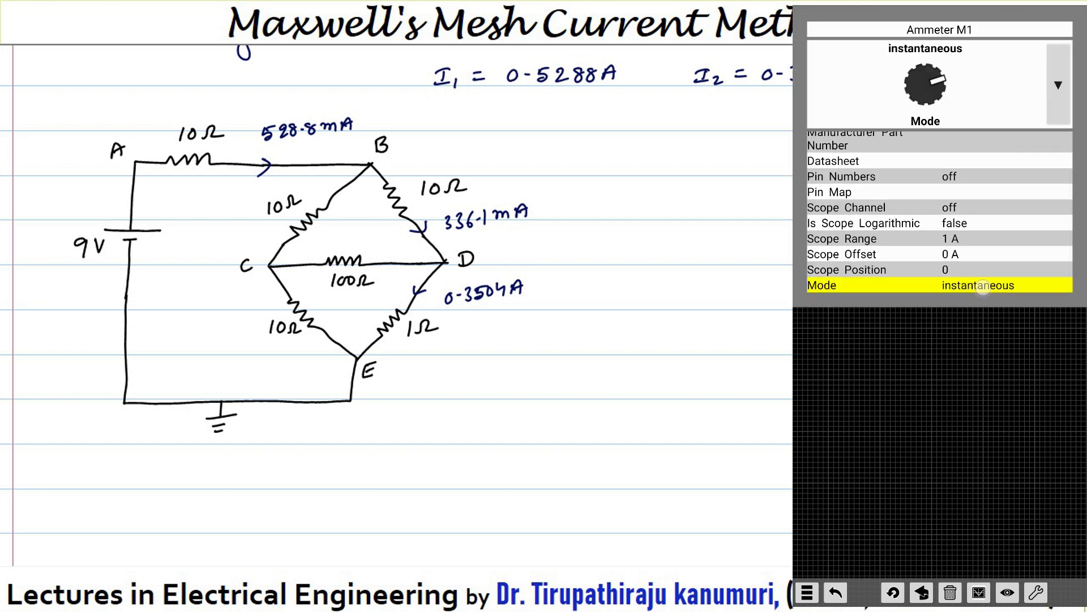
{"action": "left_click", "coordinate": [858, 307]}
{"action": "left_click", "coordinate": [963, 418]}
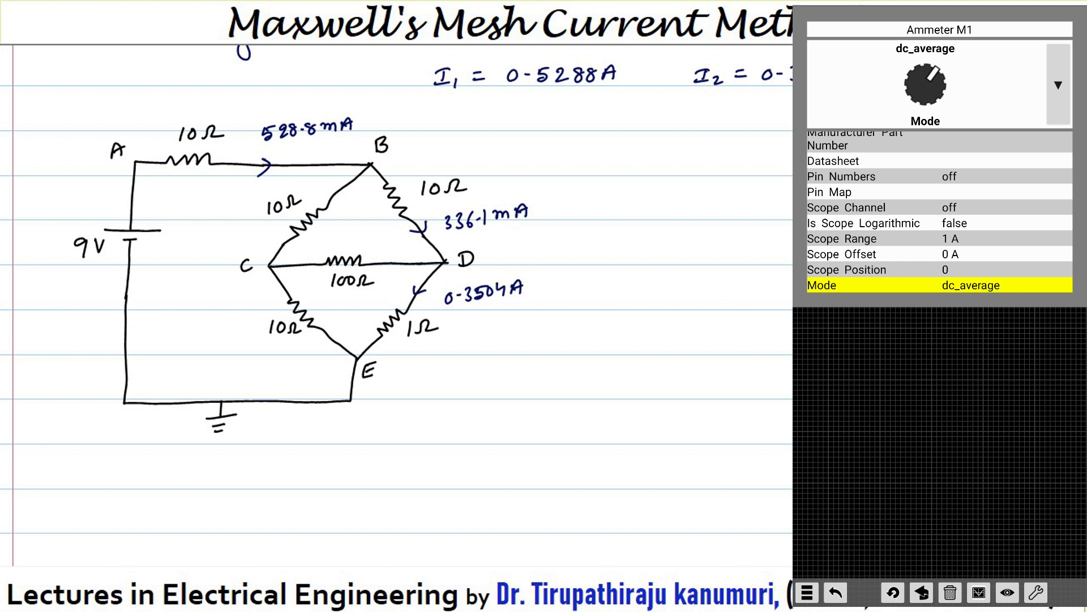
{"action": "left_click", "coordinate": [949, 340]}
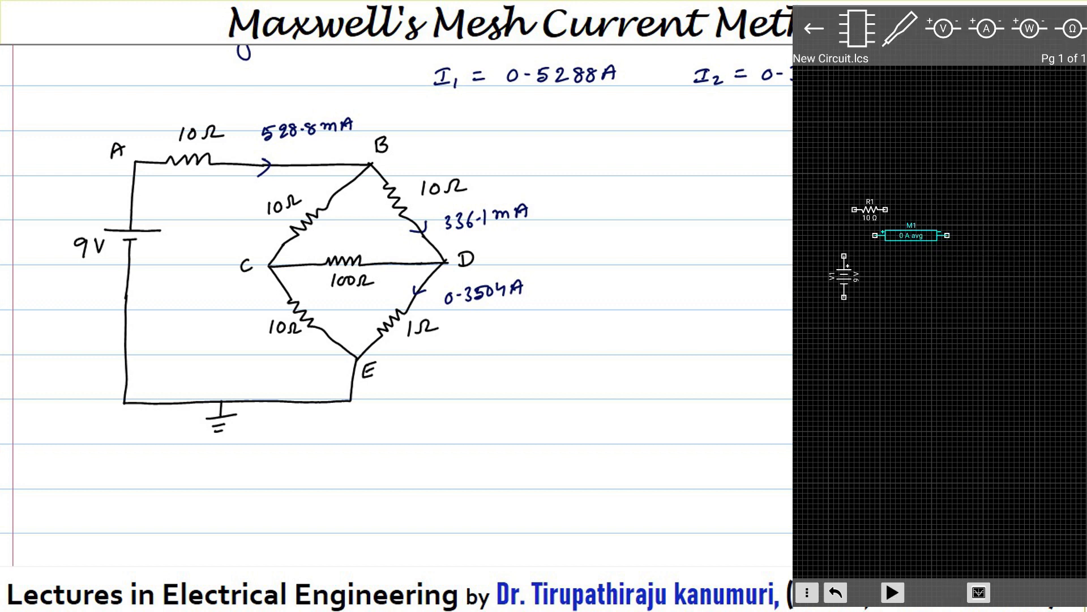
- Choose the resistor component for adding a second resistor to the schematic
{"action": "left_click_drag", "start_coordinate": [900, 24], "coordinate": [821, 25]}
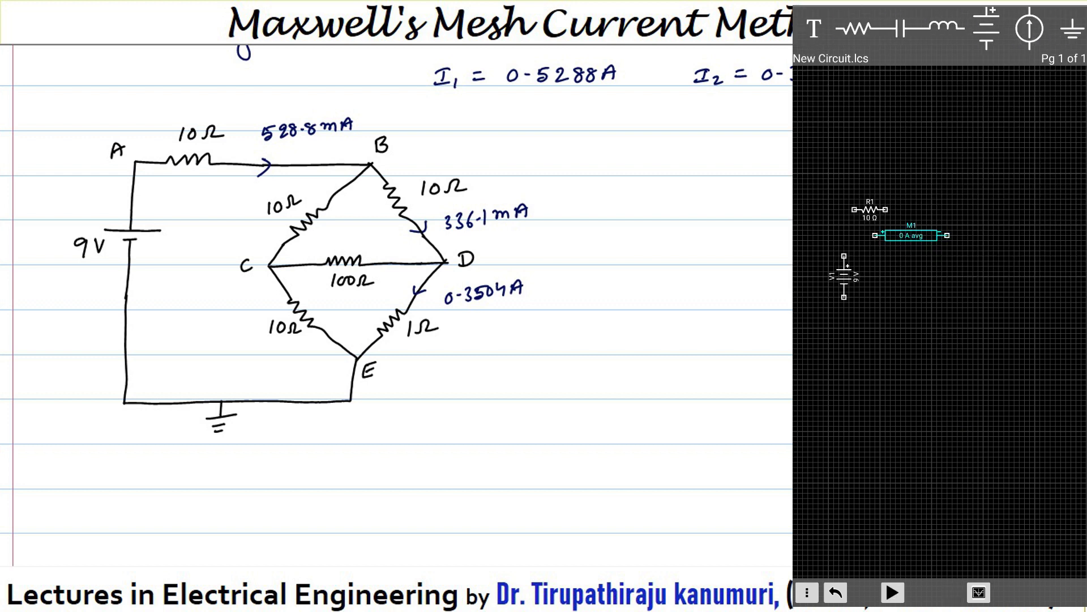
{"action": "left_click", "coordinate": [865, 30]}
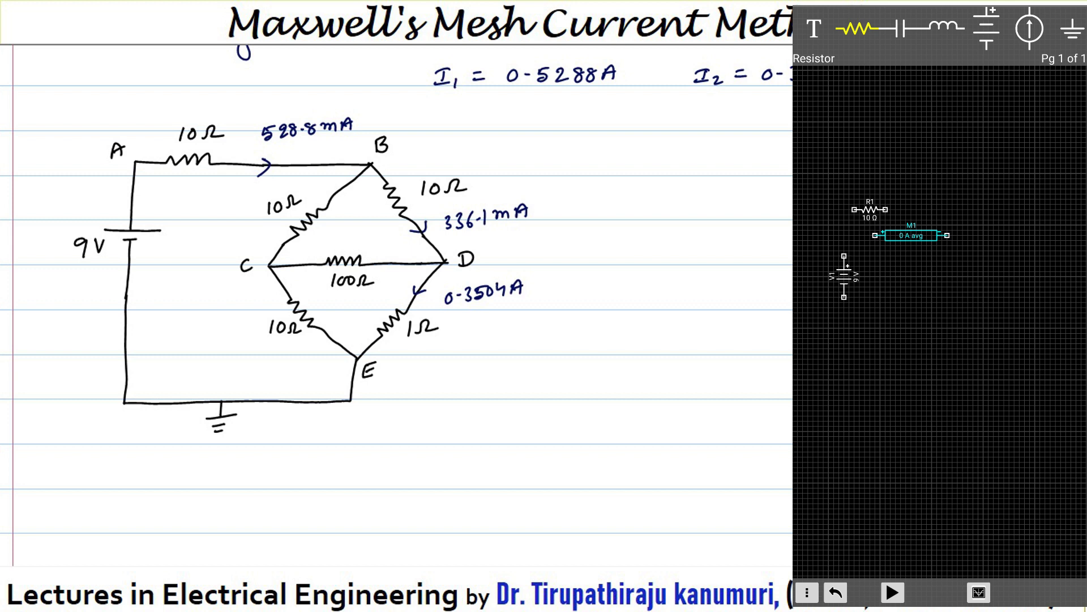